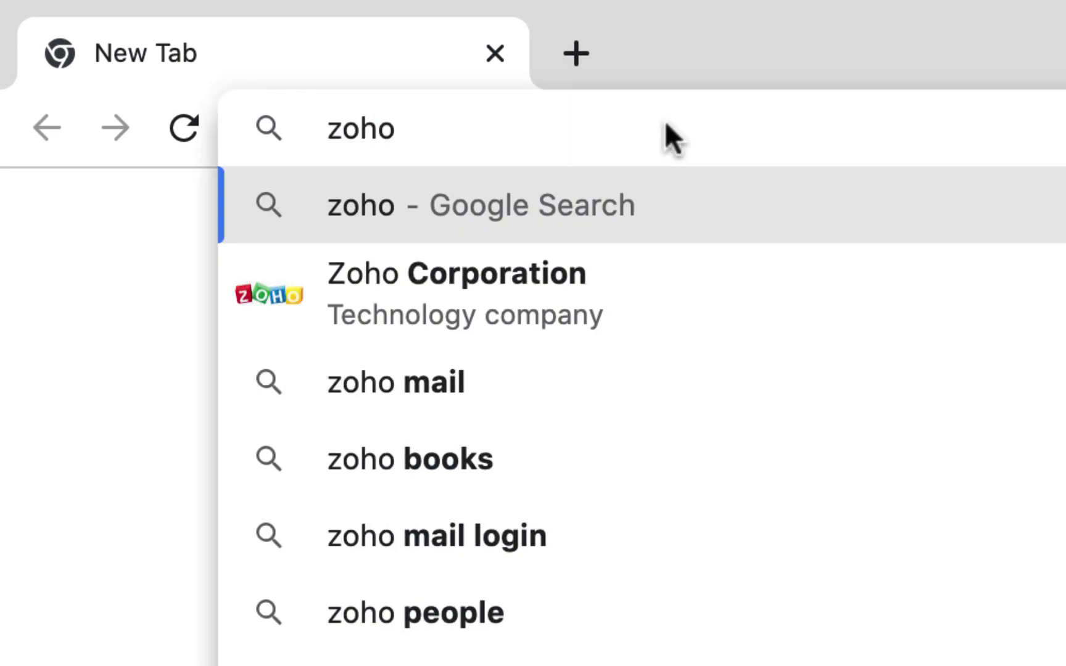
type(".com/desk")
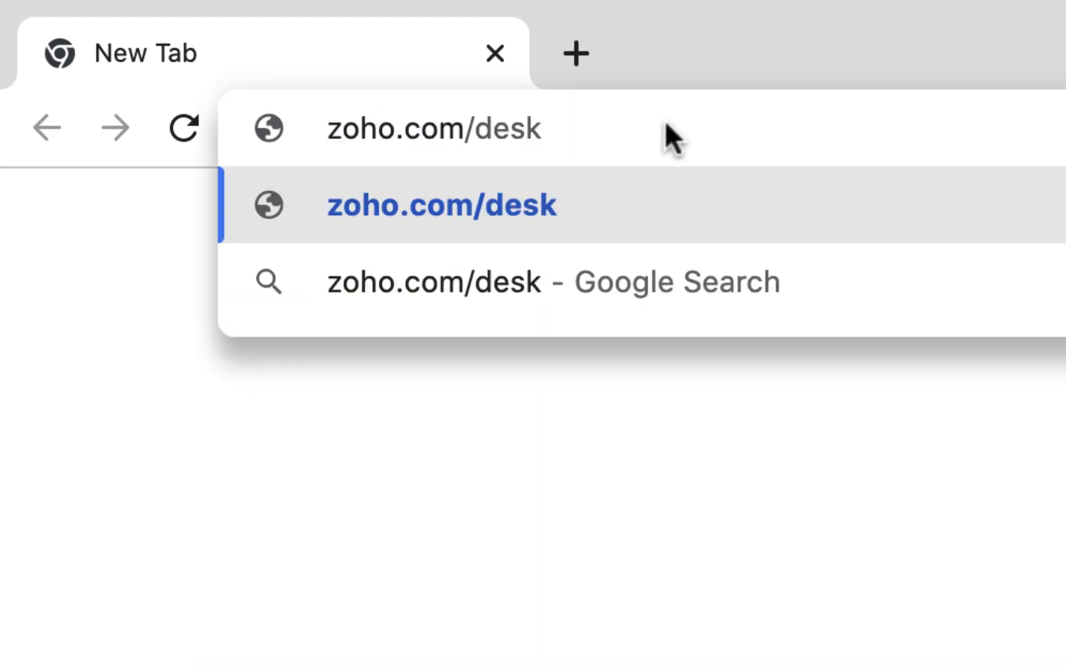
Step: Load zoho.com/desk in Chrome to reach the Zoho Desk homepage
key("Return")
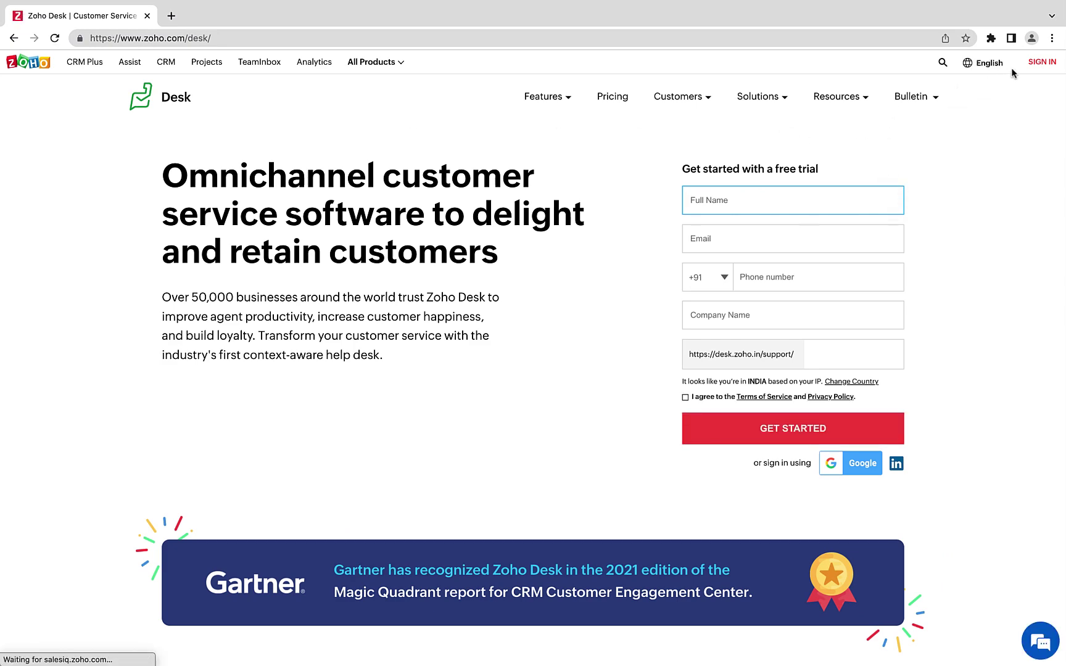
Step: Sign in to Zoho Desk with the account email and password
left_click(1039, 65)
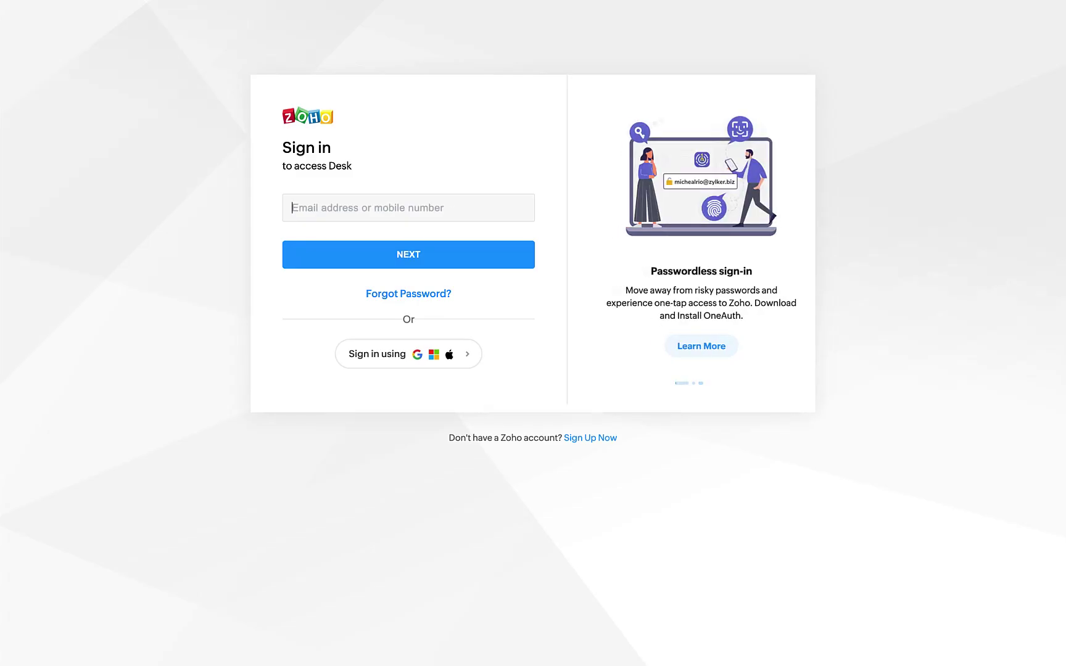
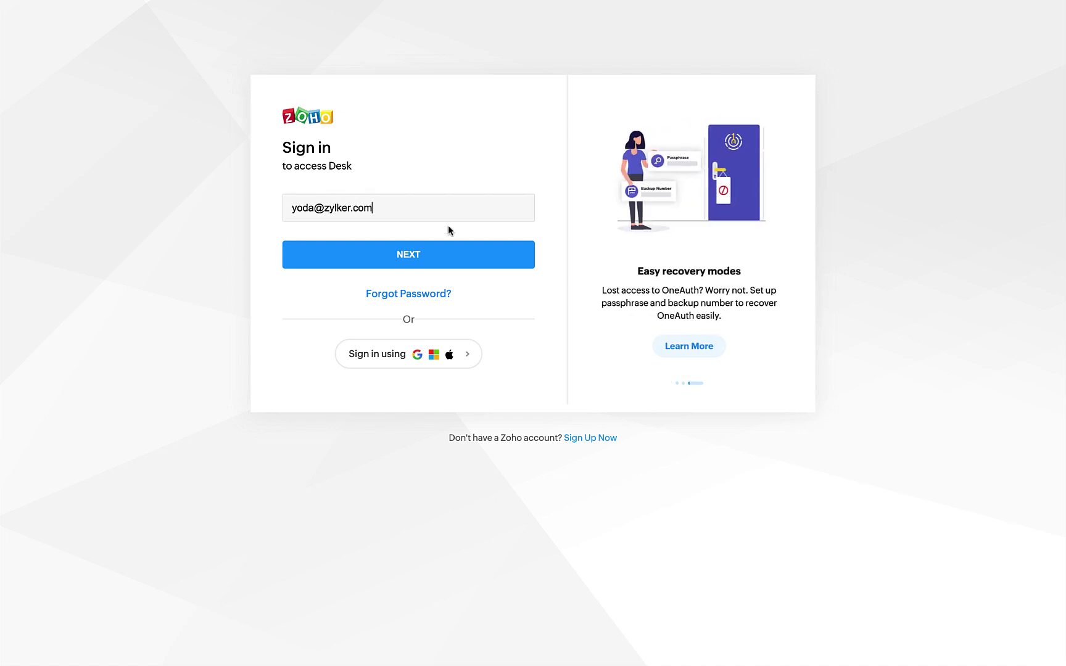
left_click(442, 253)
type("*")
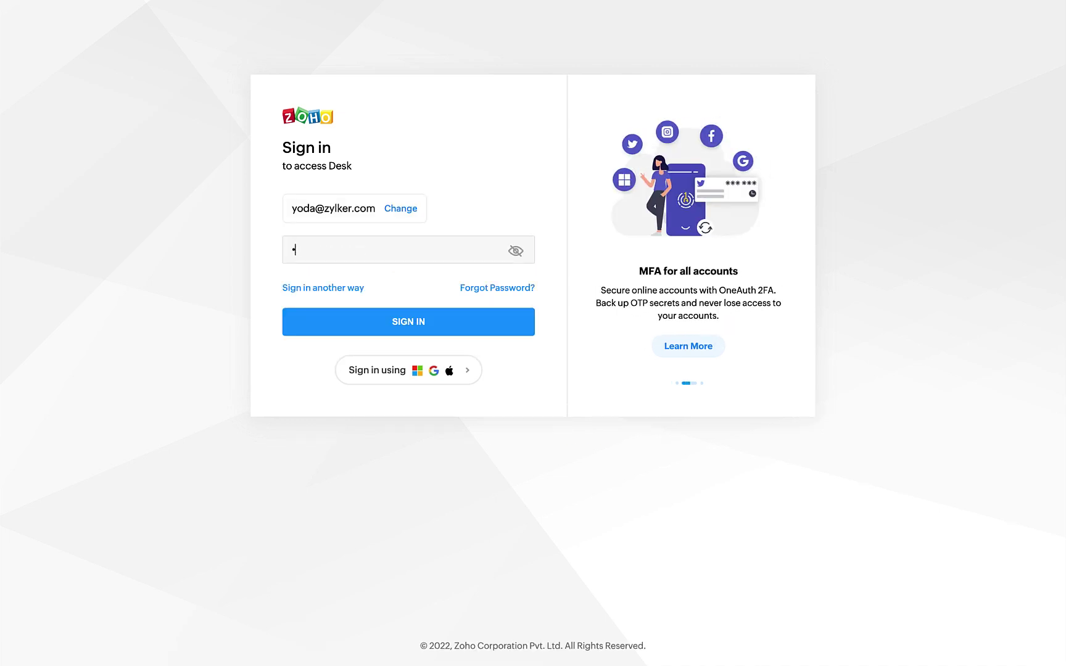
type("***********")
left_click(407, 324)
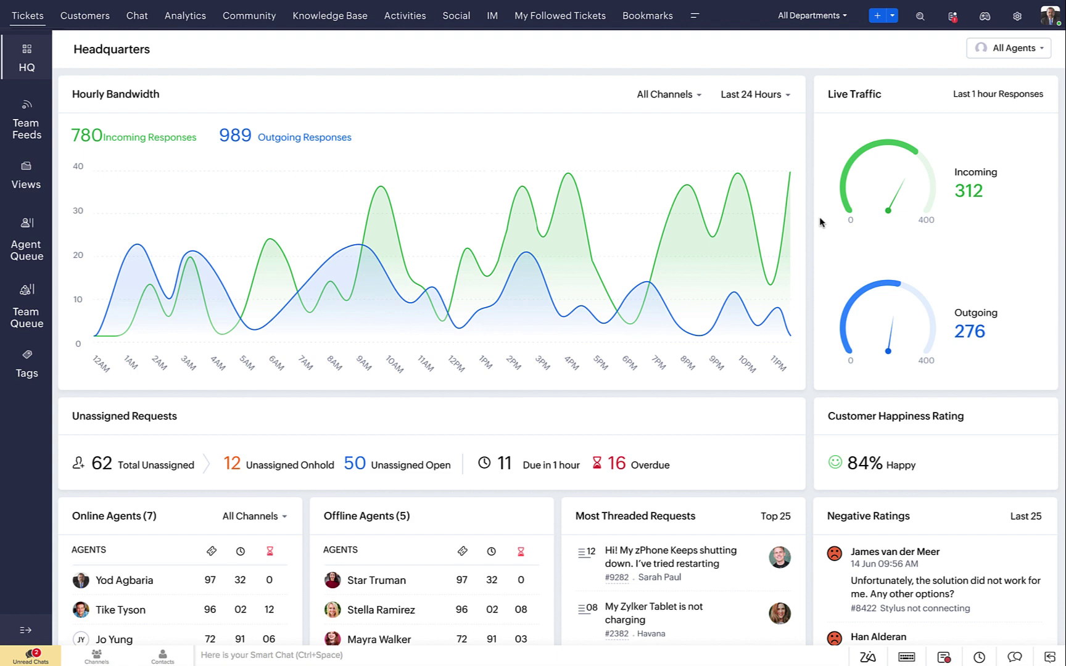
Step: Open Federated Login for the Zylker Inc. help center via Setup > Help Center
left_click(1017, 18)
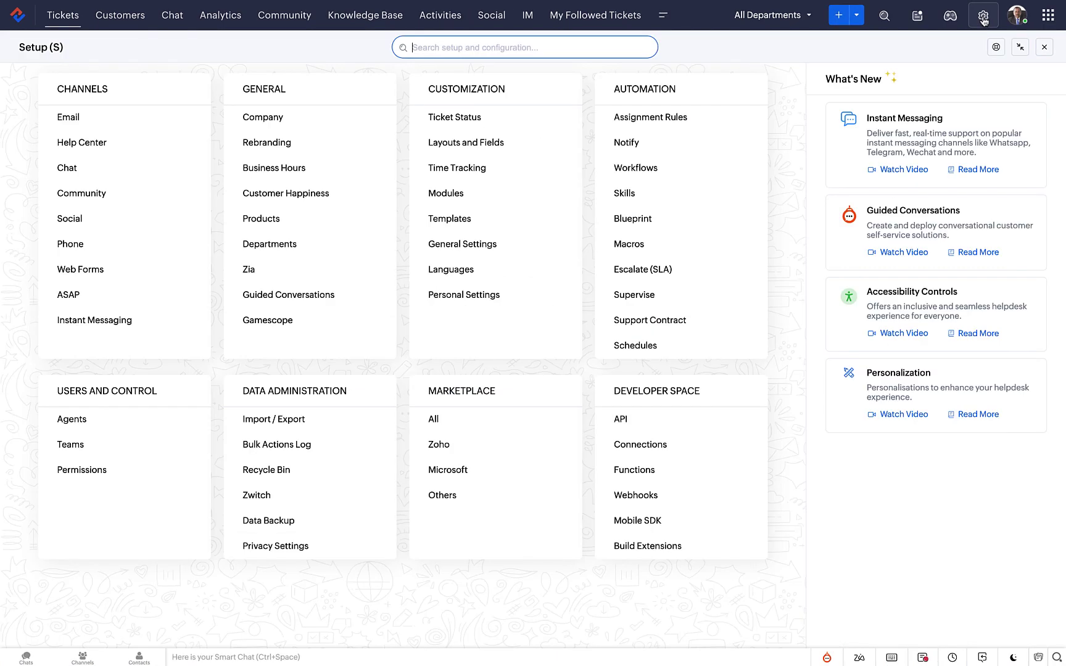
left_click(67, 143)
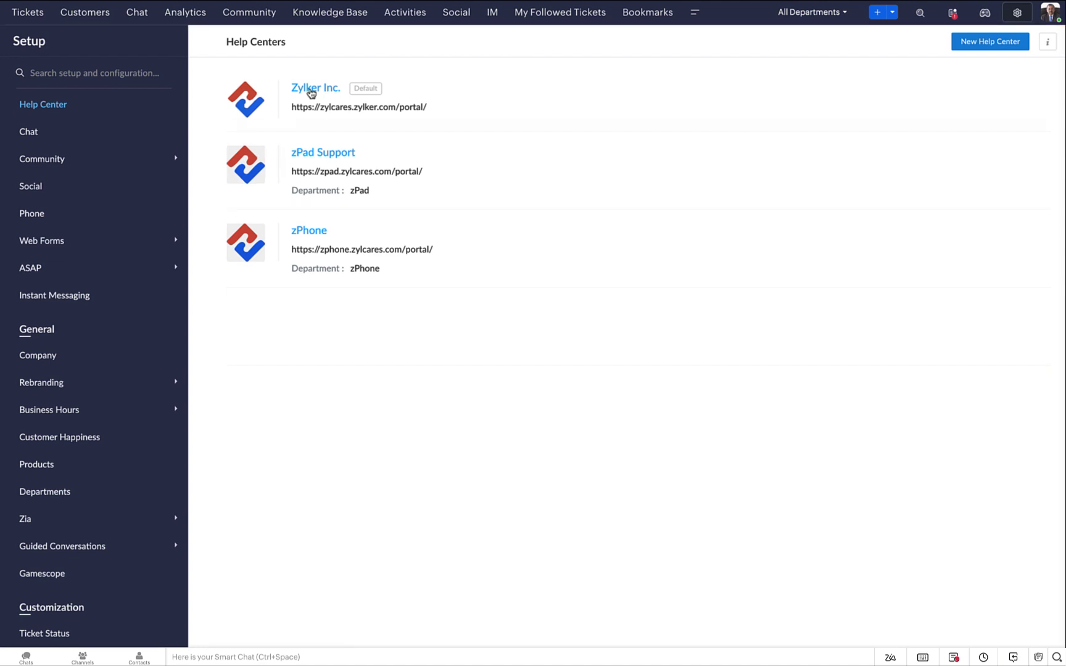
left_click(310, 90)
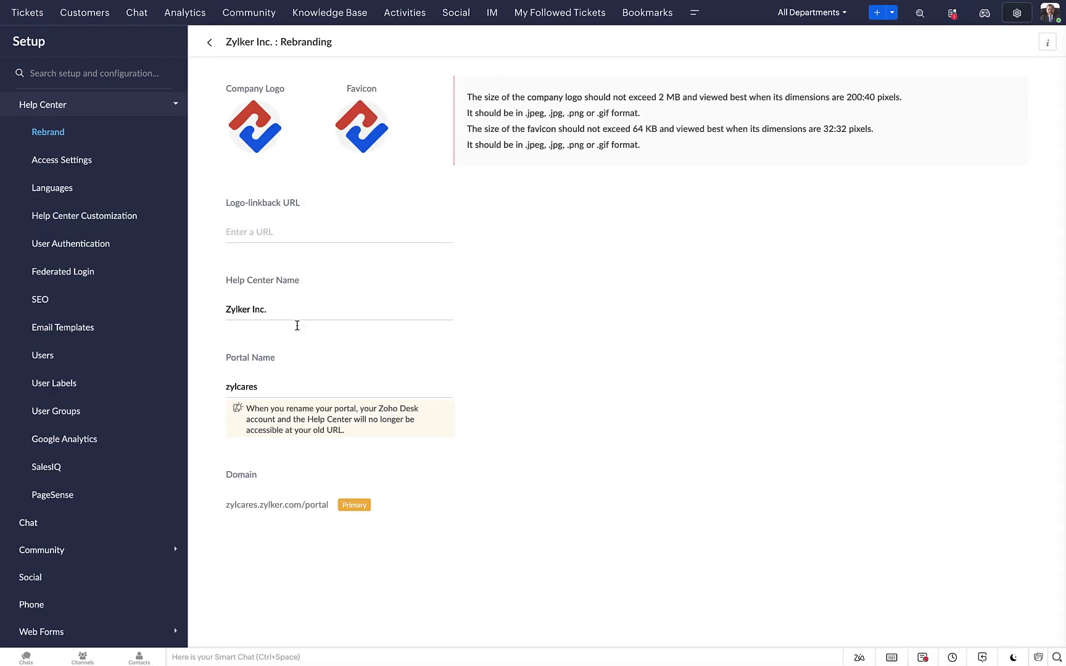
left_click(109, 273)
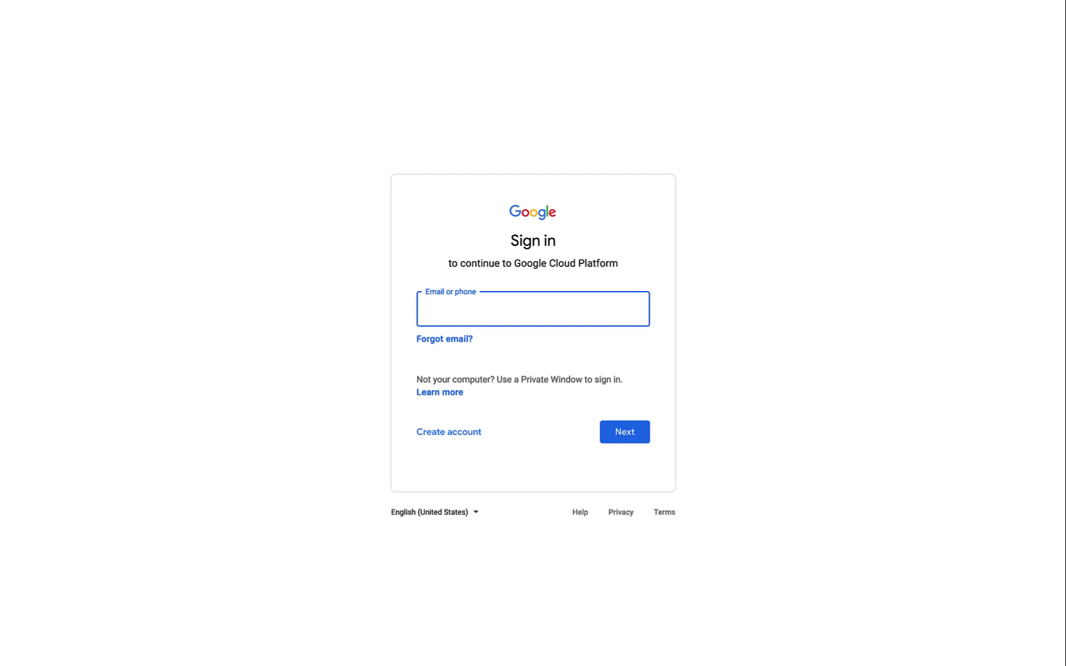
type("yod")
type("om")
Step: Submit the Zylker Google account email on the Google Cloud sign-in page
left_click(628, 438)
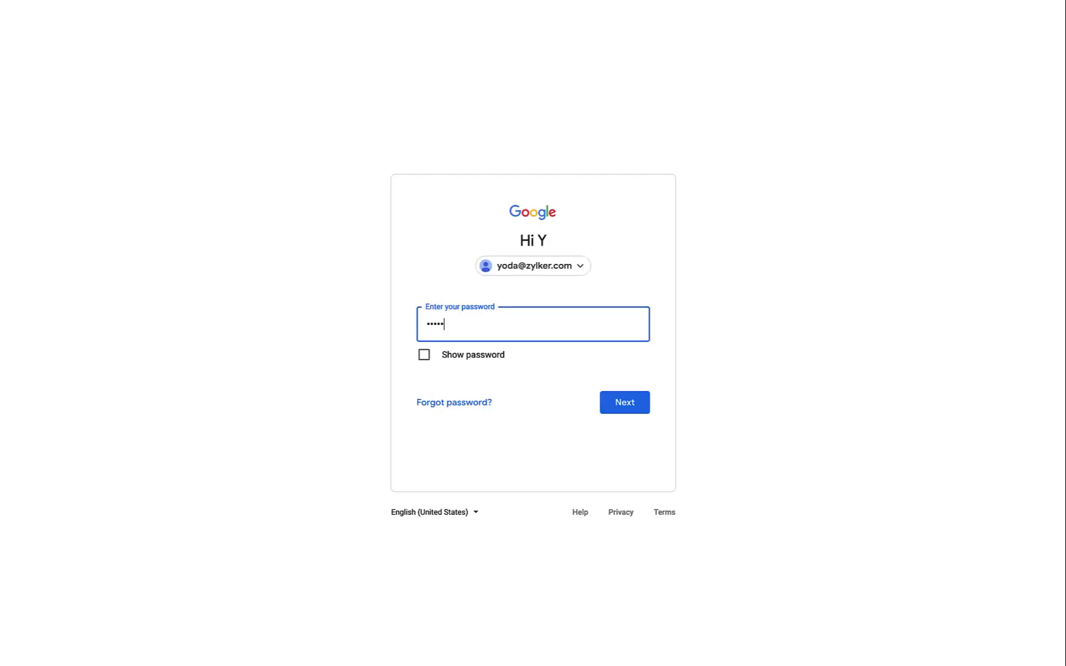
type("***")
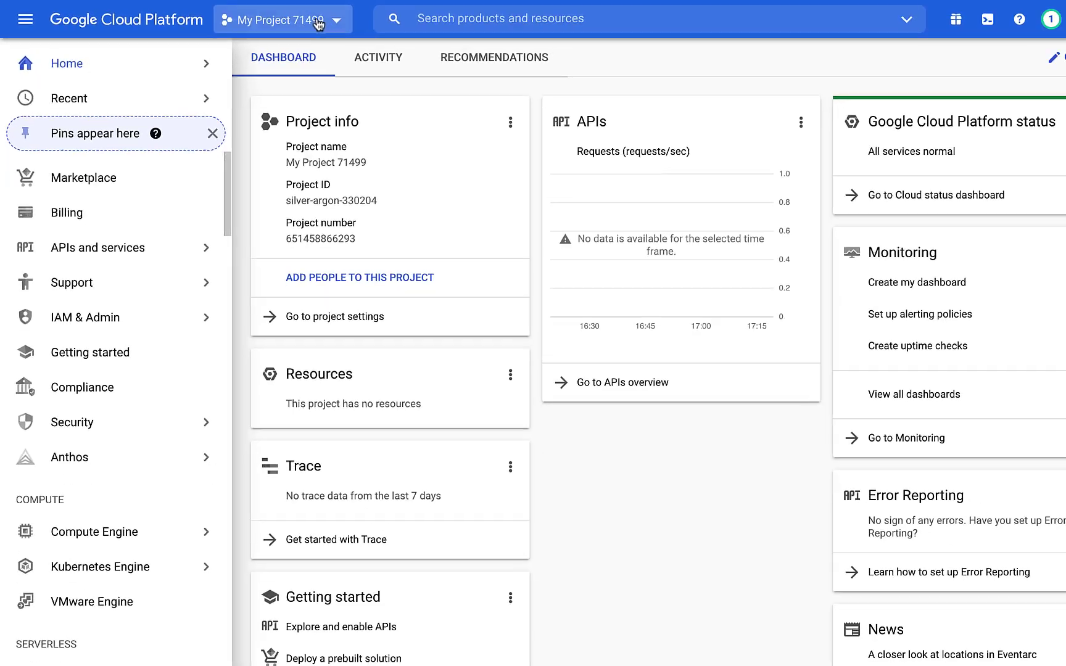
Step: Create a new Google Cloud project named Zylcare under No organisation
left_click(317, 24)
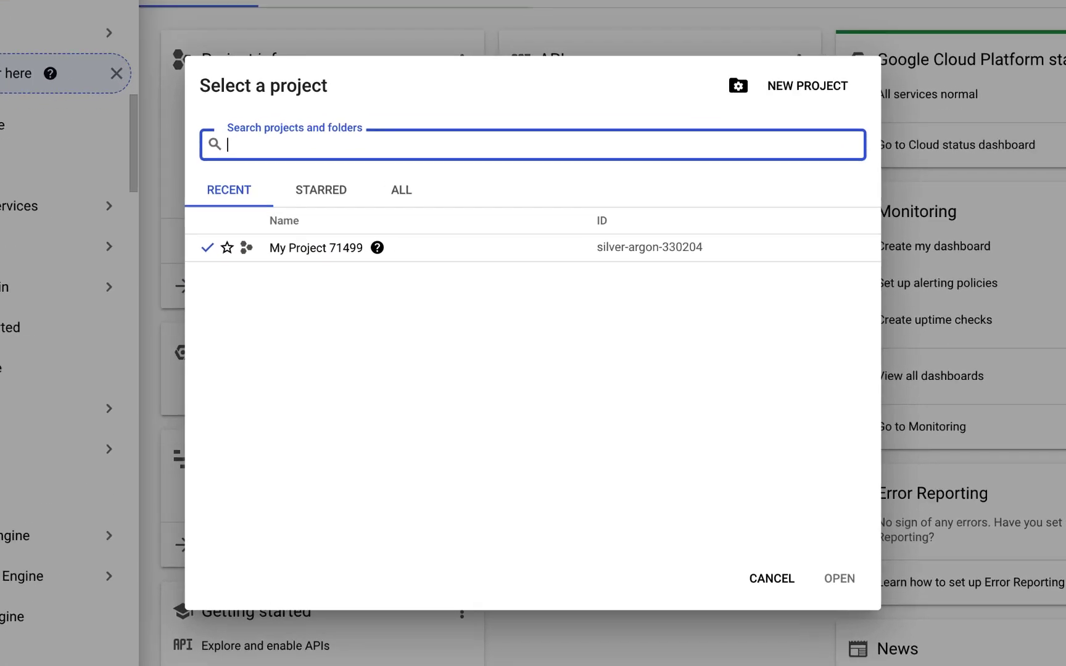
left_click(814, 67)
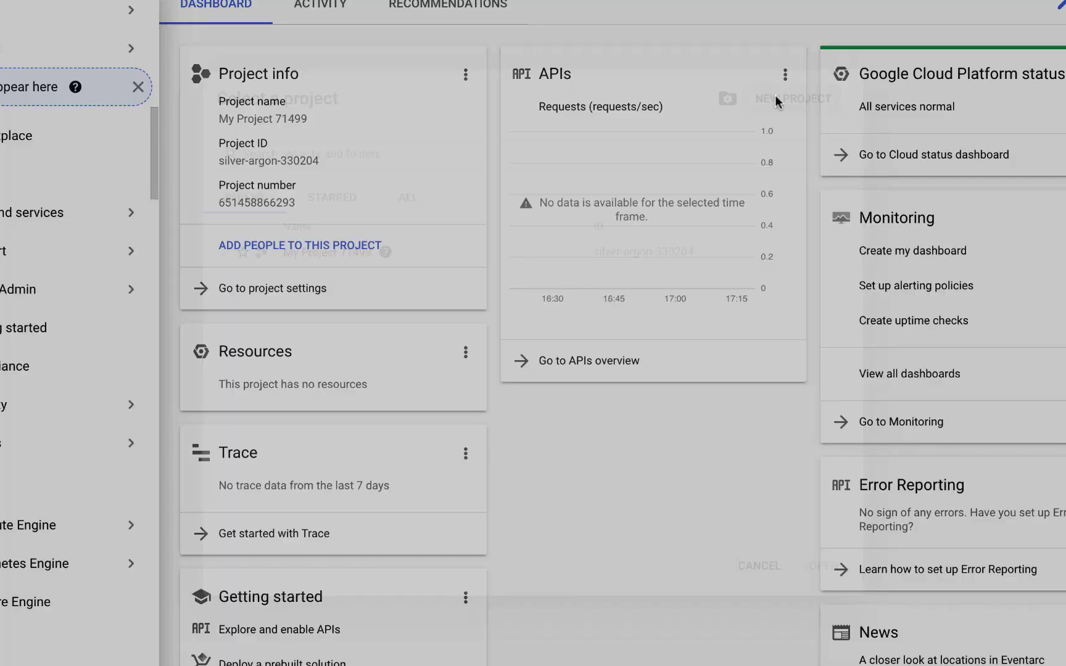
key("BackSpace")
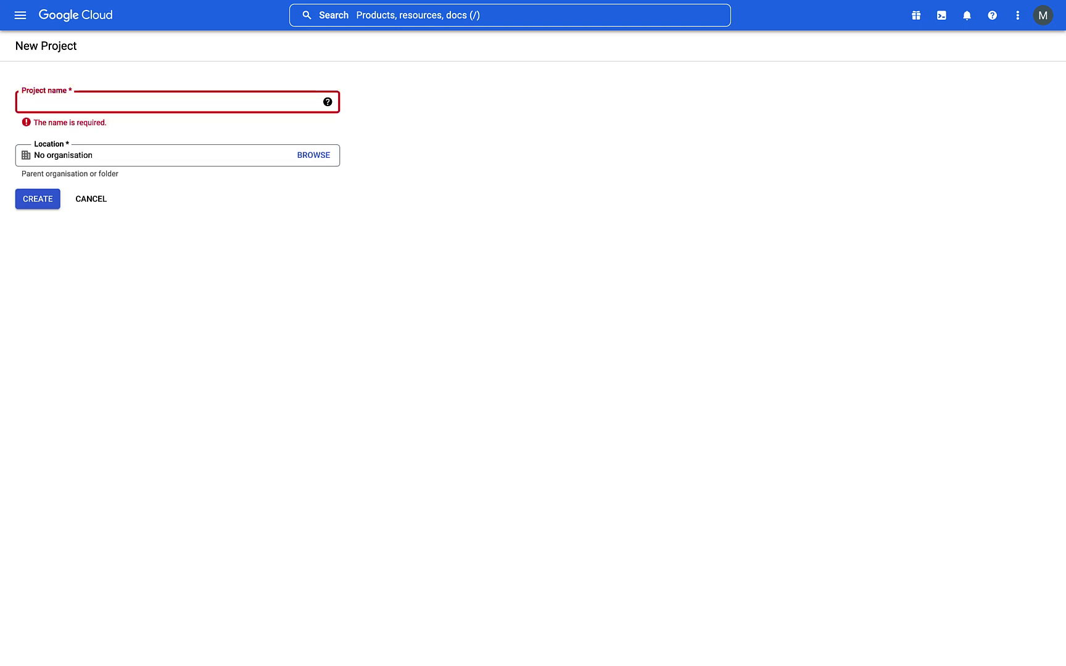
type("Zylca")
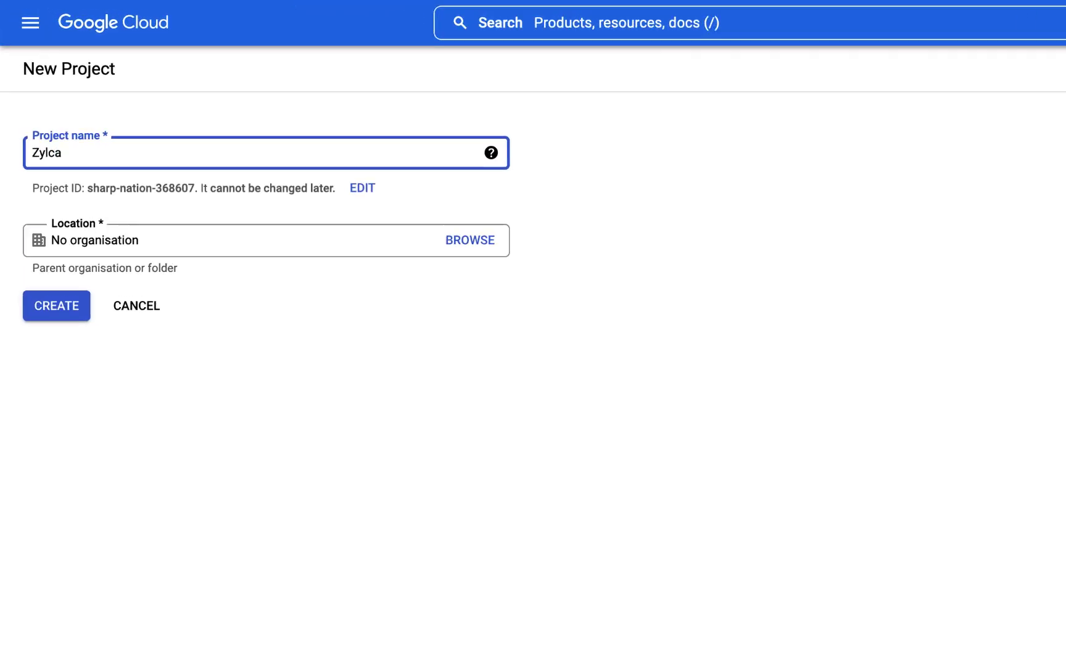
type("r")
type("e")
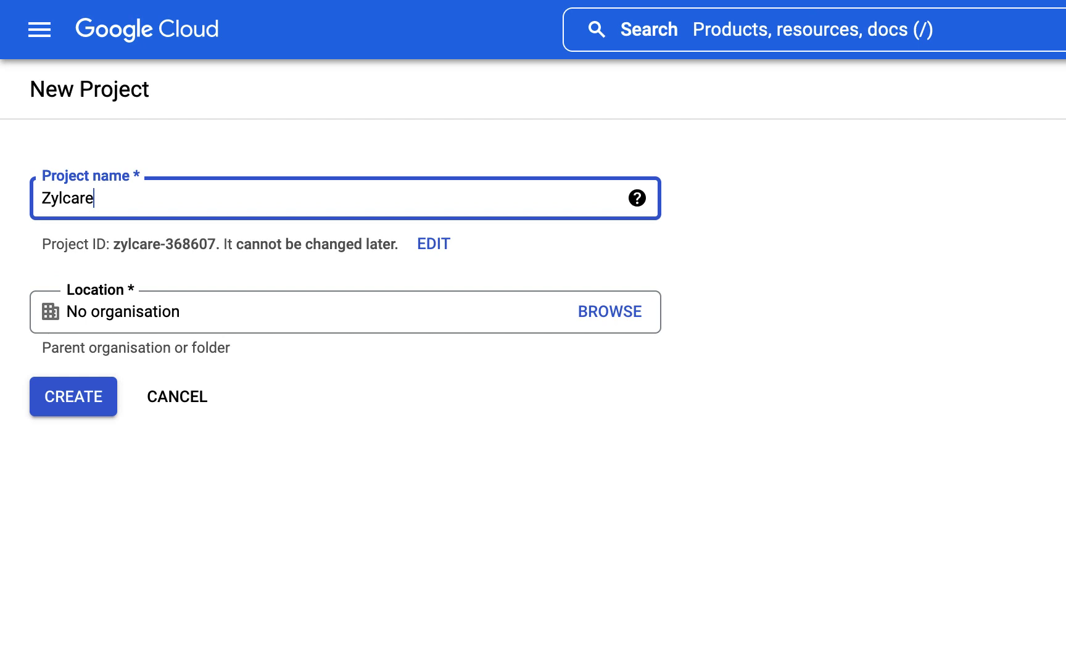
left_click(182, 311)
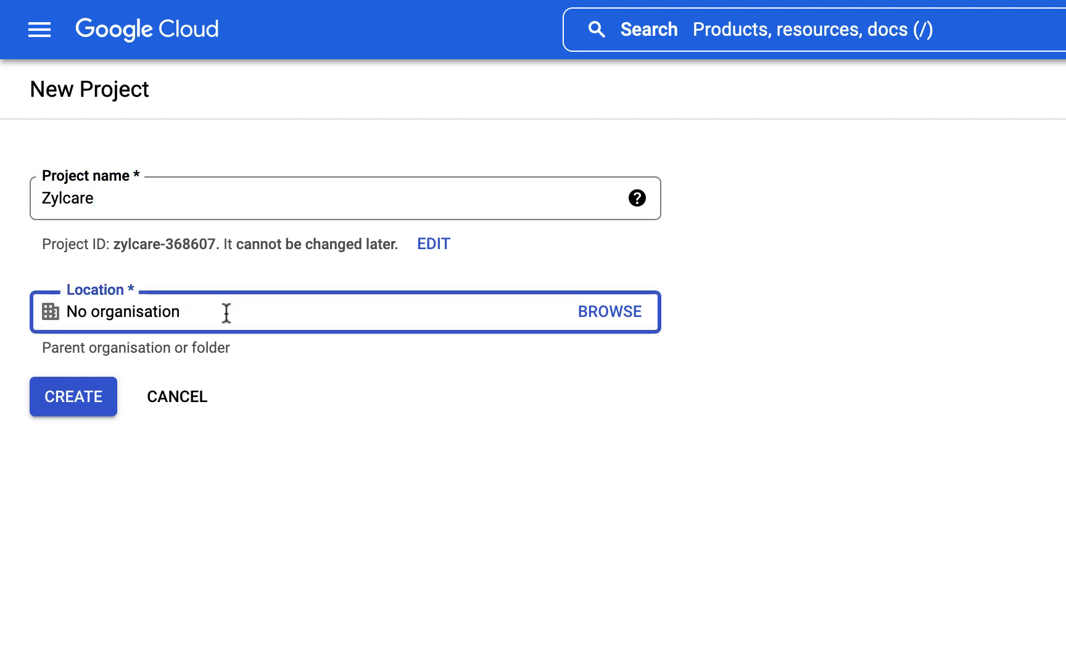
left_click(159, 458)
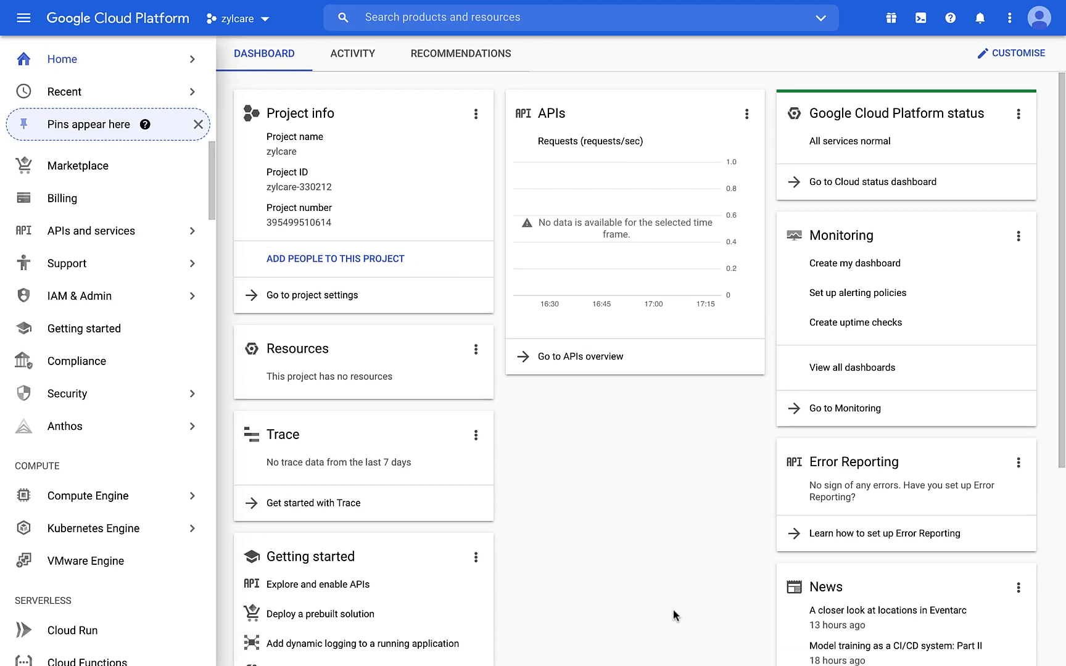
scroll(558, 575, "down", 2)
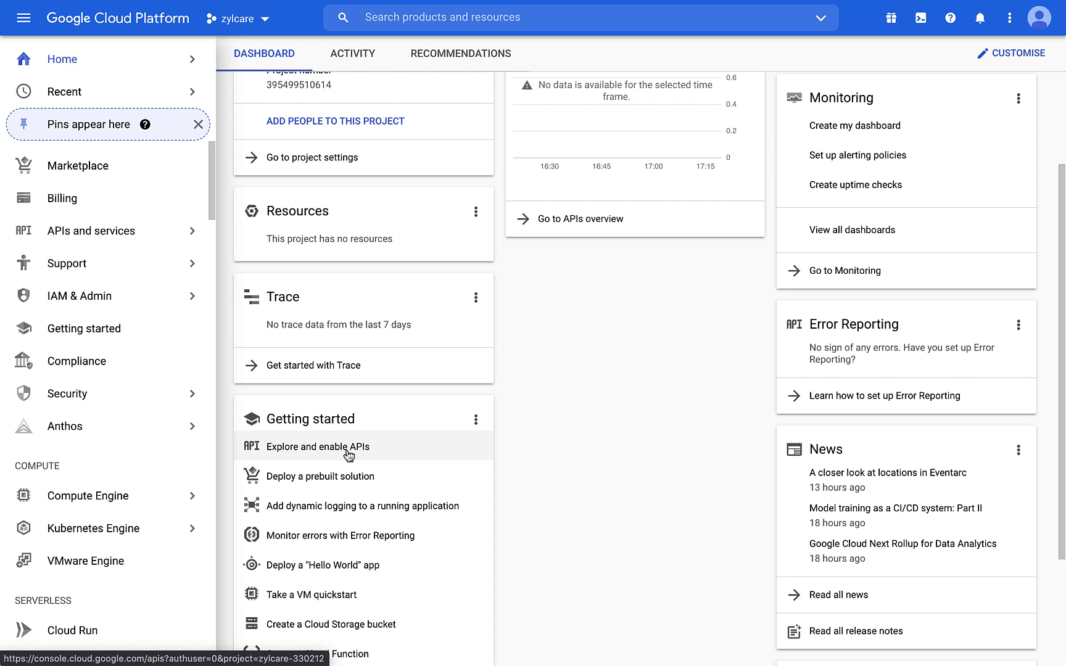
Step: Go through Explore and enable APIs to the OAuth consent screen settings
left_click(348, 455)
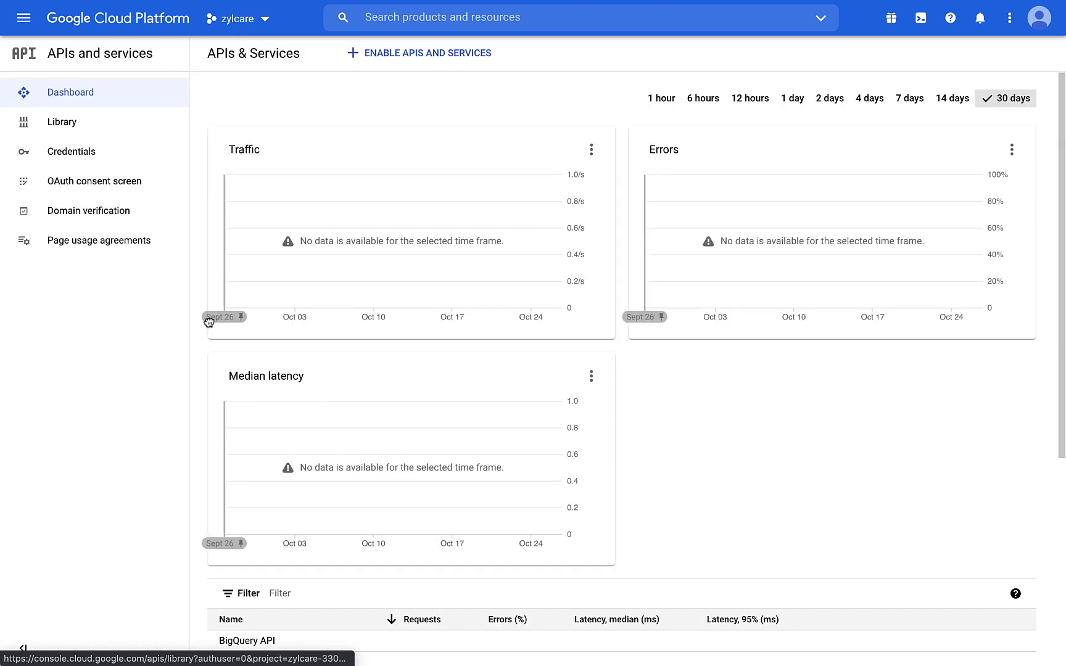
left_click(119, 184)
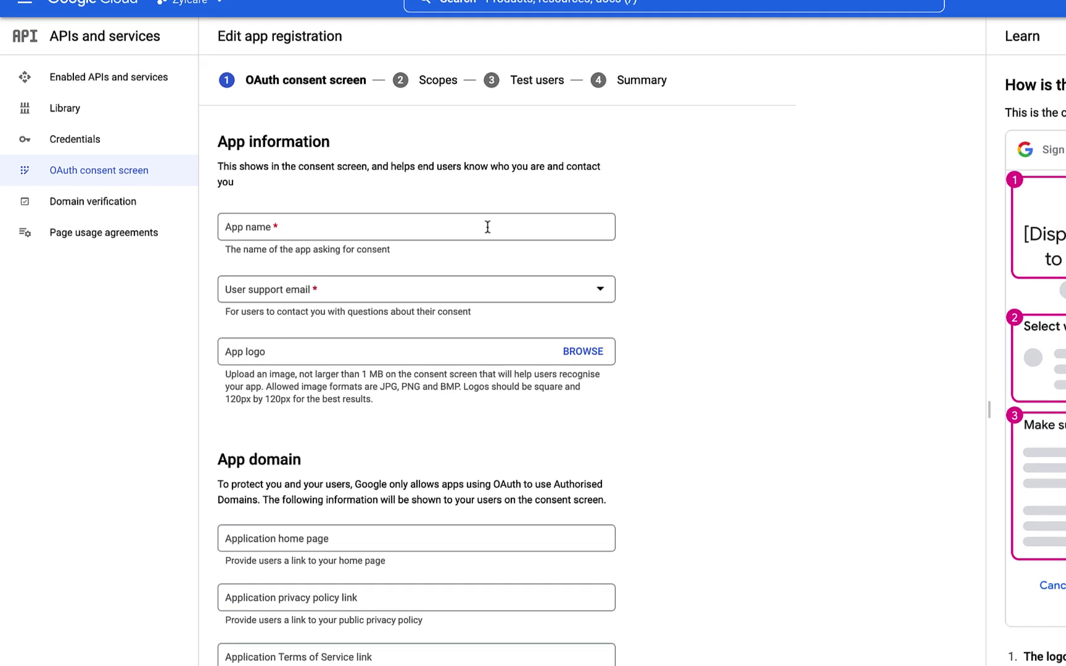
Step: Enter the app name, use the account email for support, and upload logo.png
left_click(398, 206)
type("Zy")
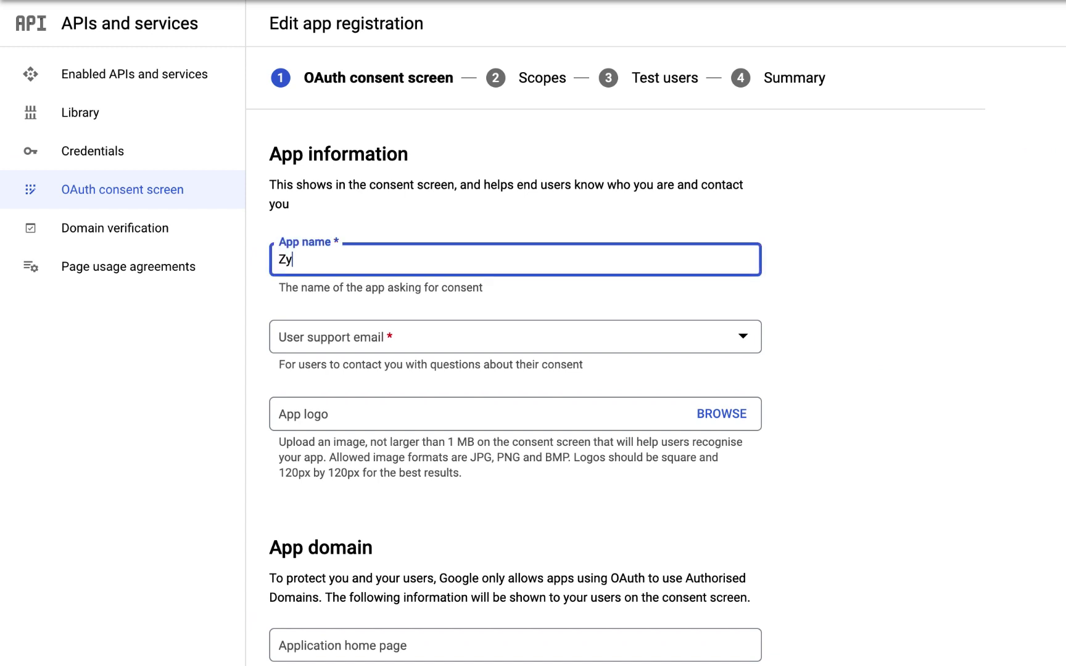
type("lker")
left_click(742, 338)
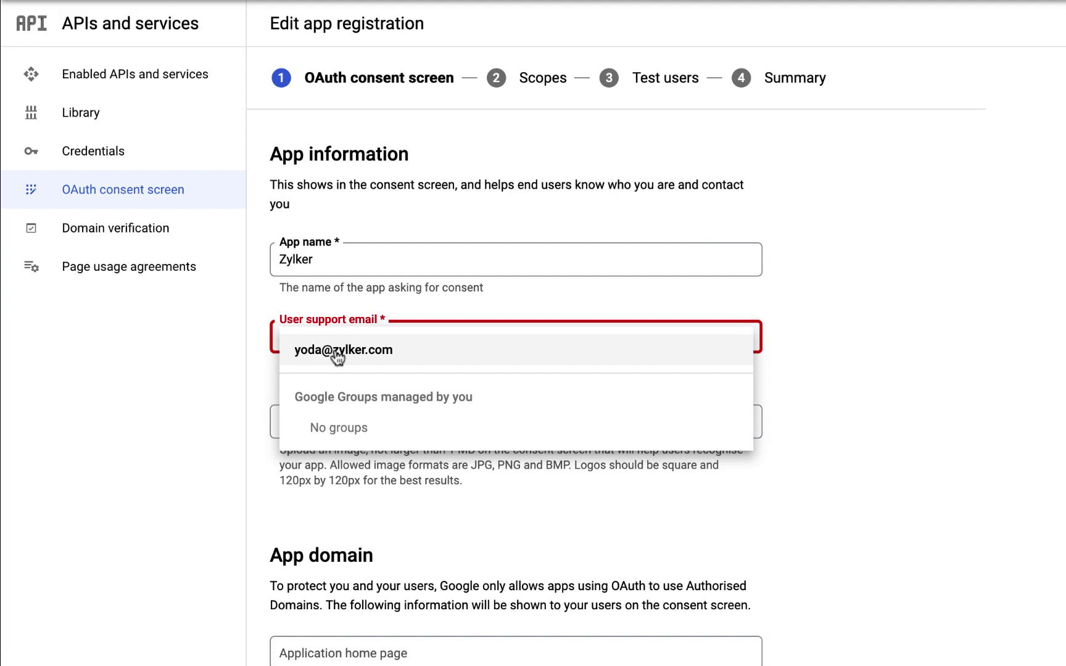
left_click(338, 350)
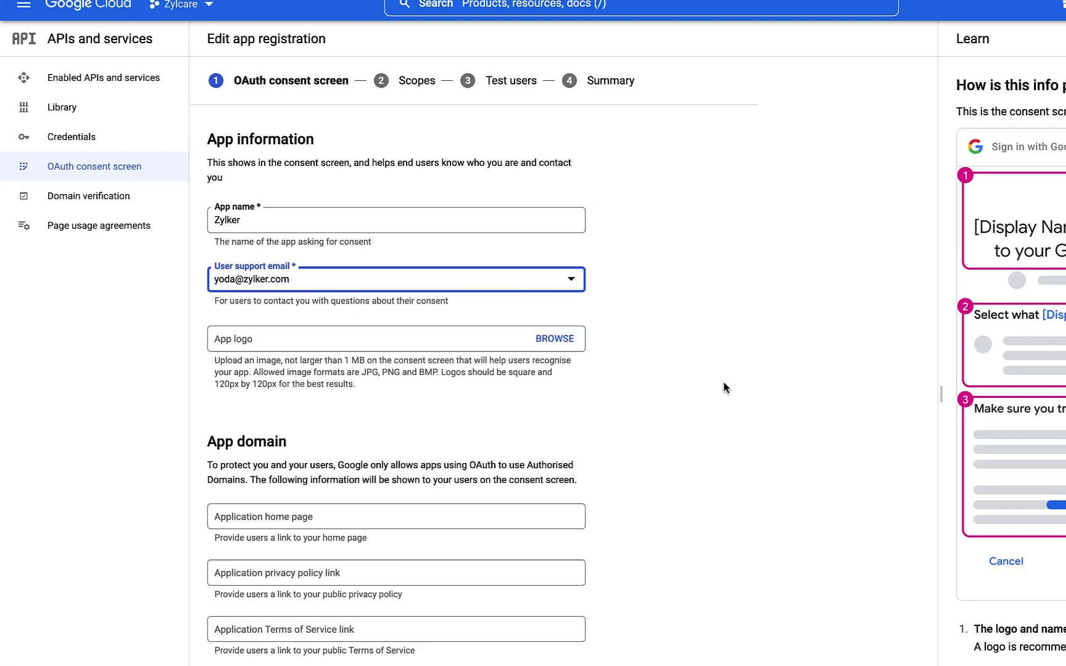
left_click(487, 307)
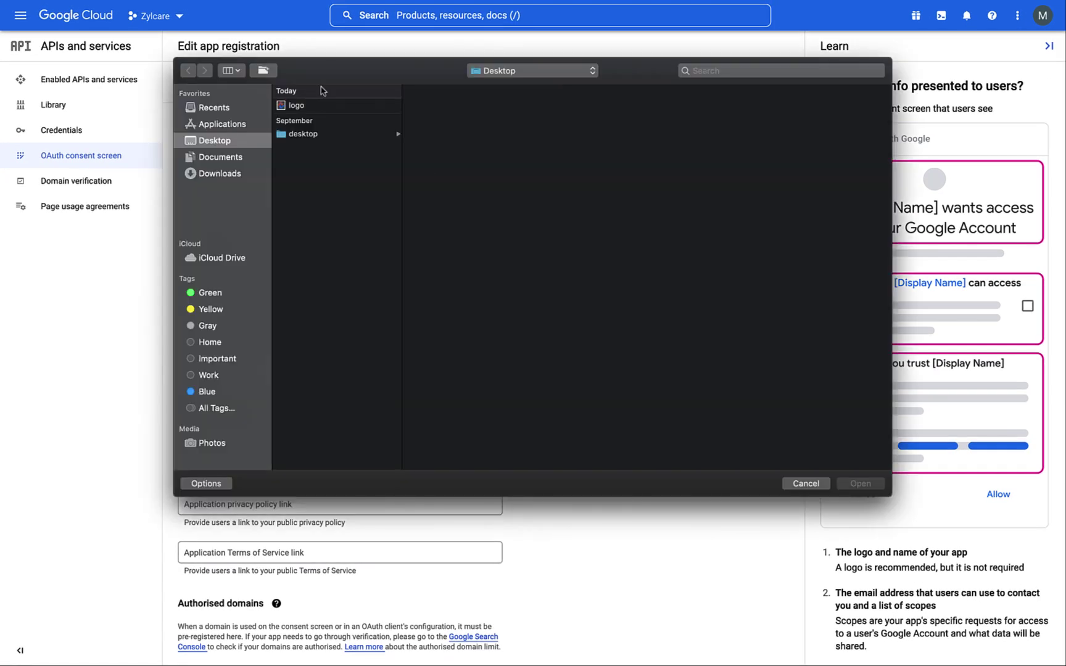
left_click(325, 105)
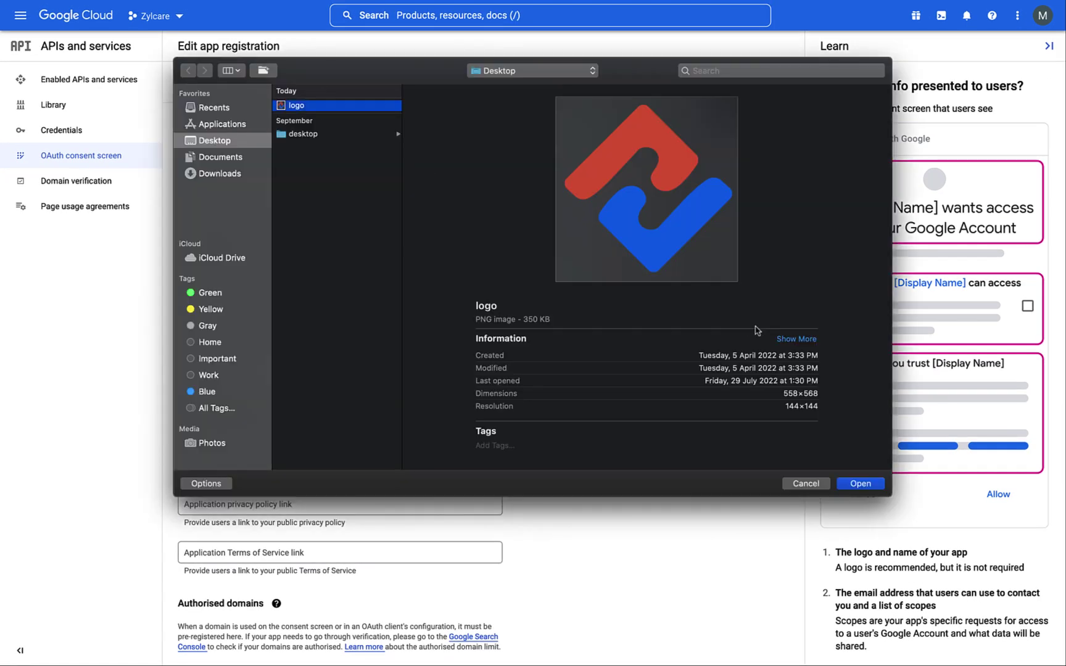
key("Return")
scroll(639, 378, "down", 2)
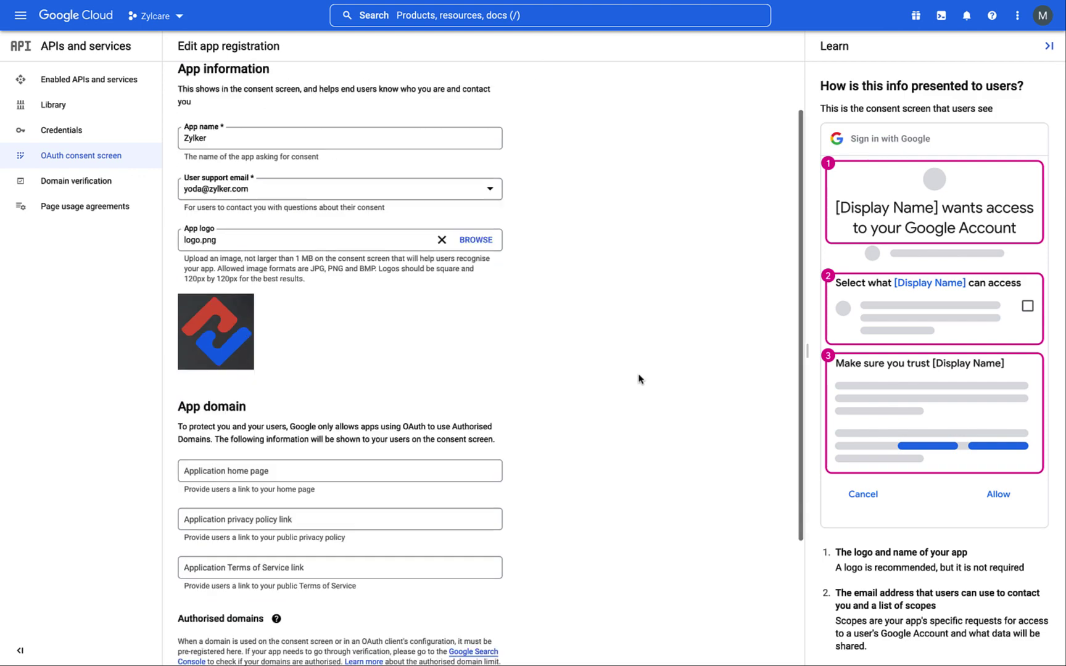
scroll(640, 379, "down", 3)
Step: Authorise zohoportal.com, add the developer contact email, and save the consent screen
left_click(227, 529)
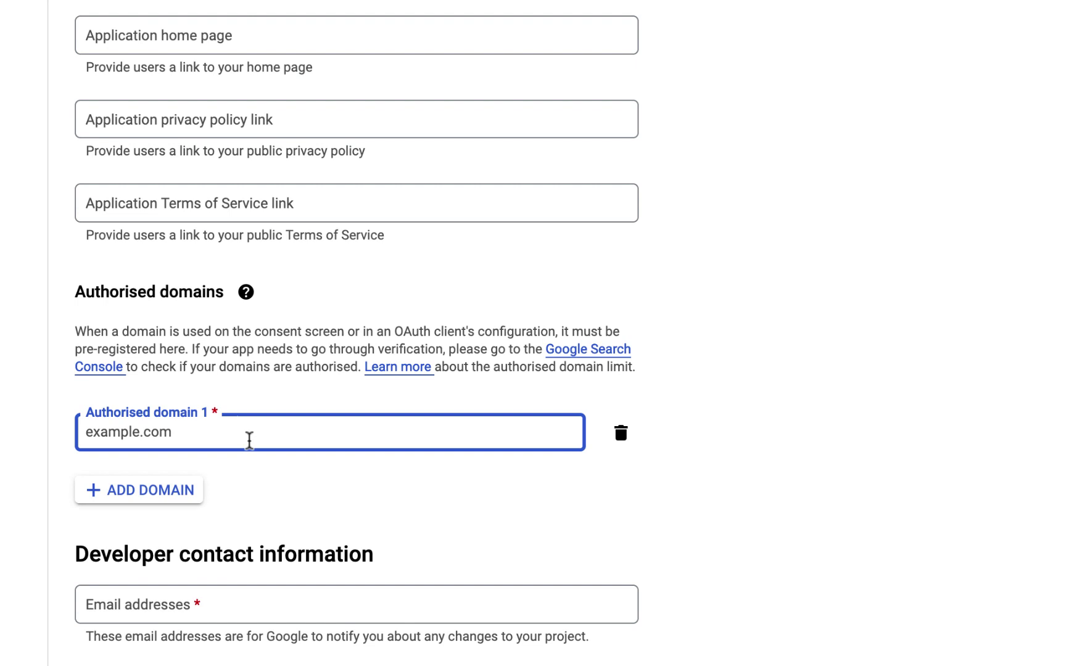
type("zohoportal.com")
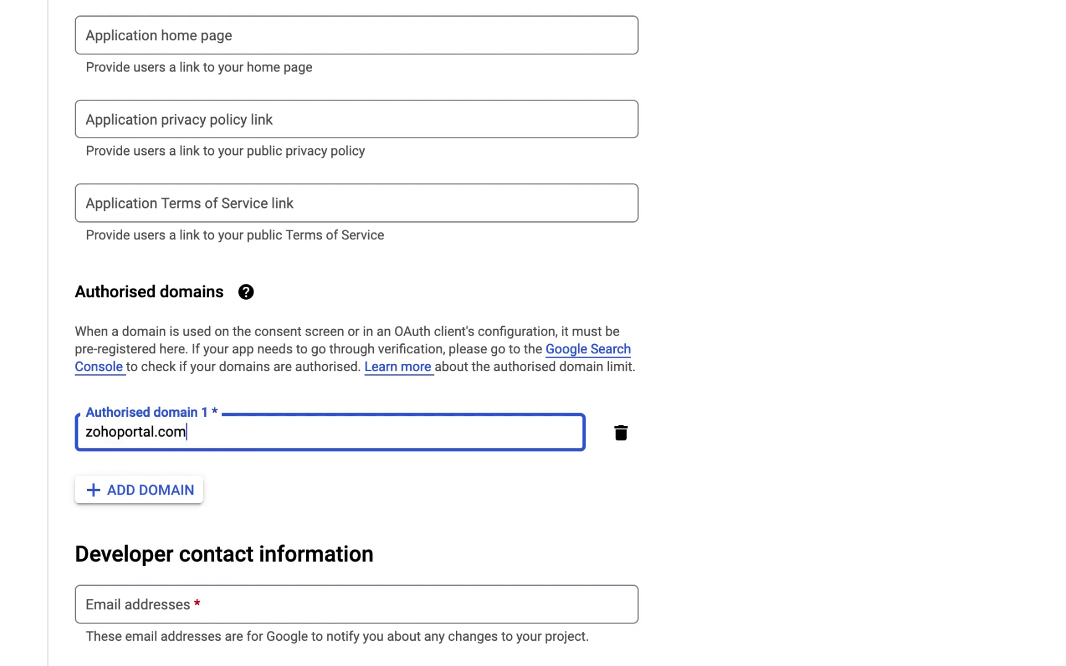
scroll(135, 433, "down", 2)
left_click(478, 542)
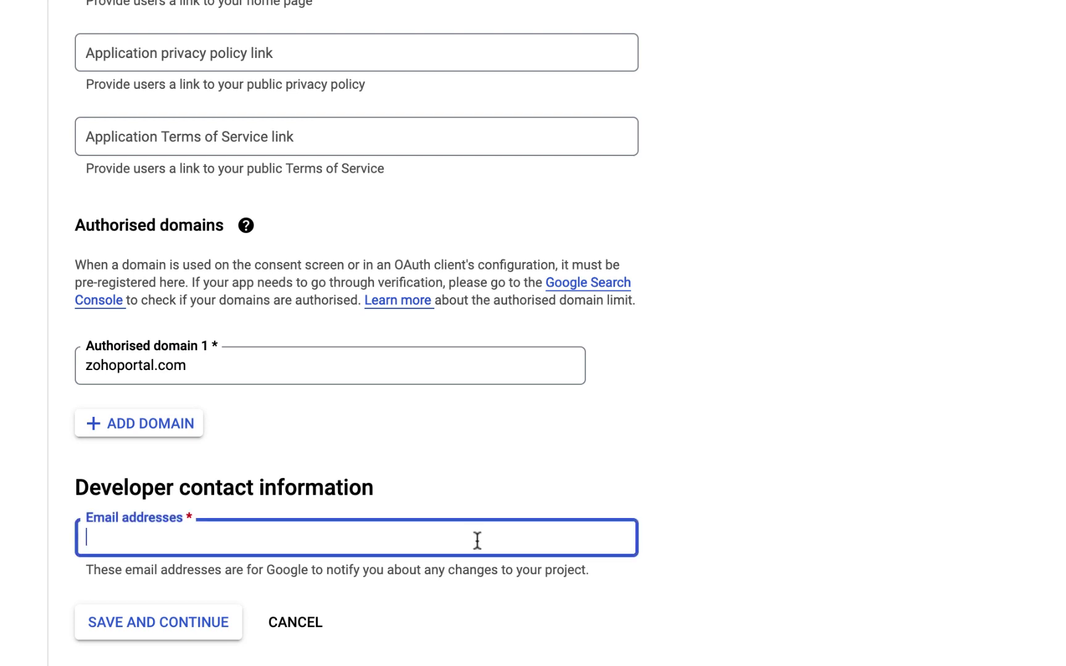
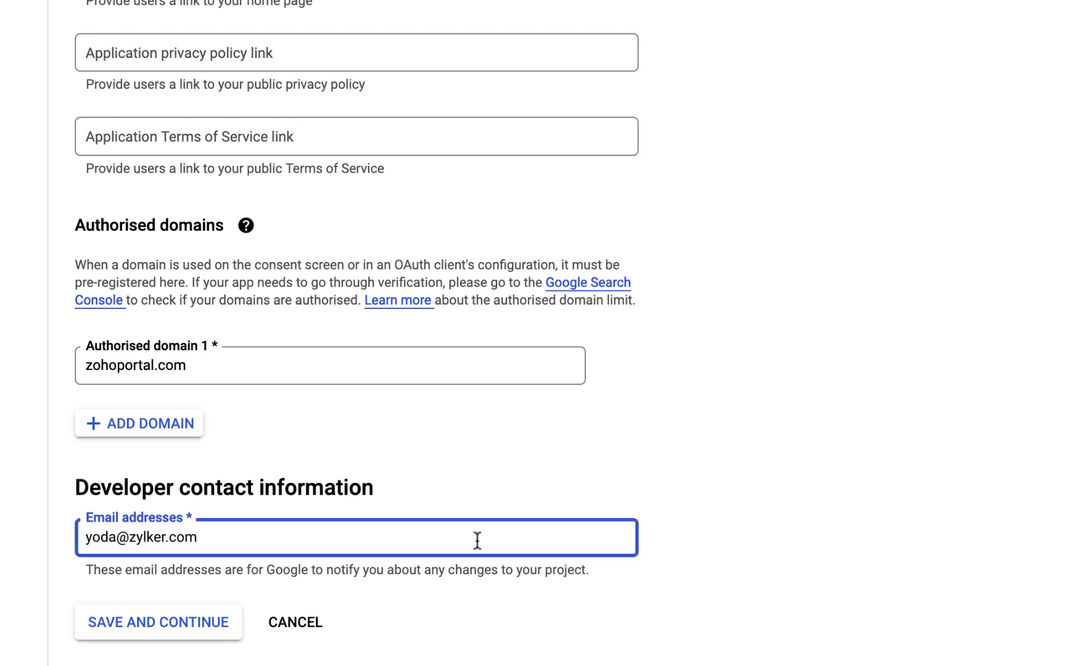
left_click(181, 627)
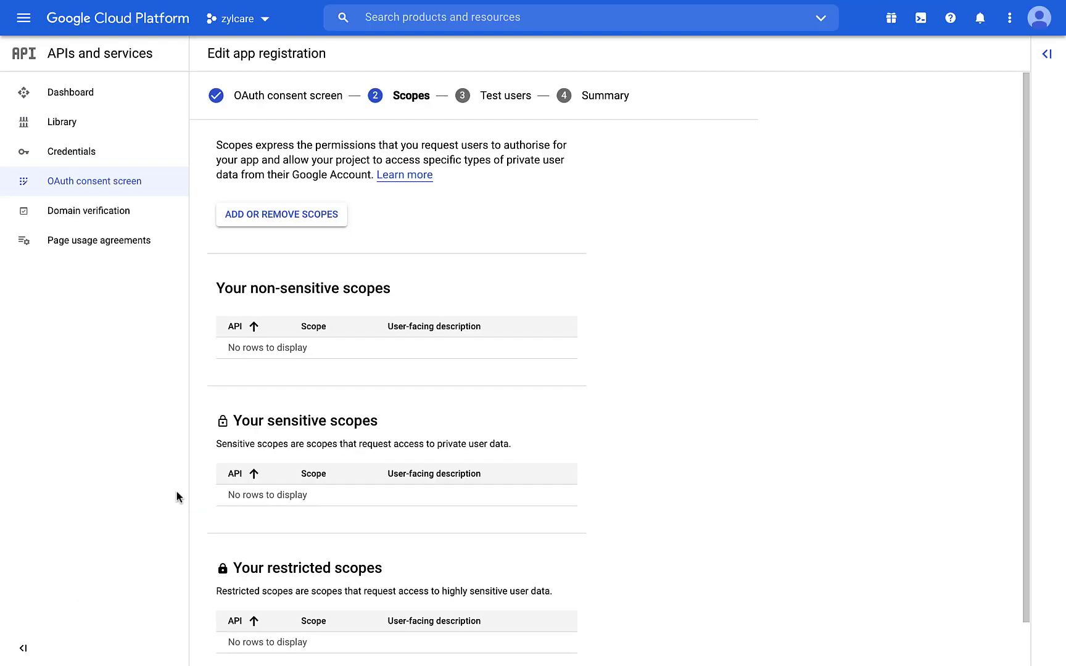
Step: Start a new OAuth client ID from the Credentials page's Create Credentials menu
left_click(153, 262)
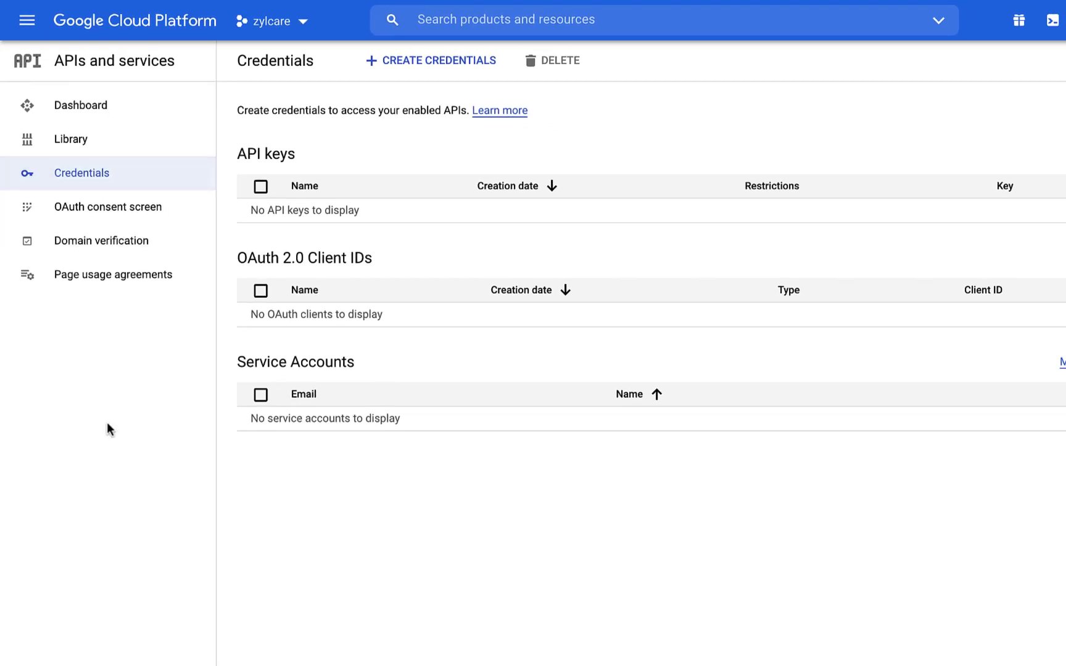
left_click(435, 62)
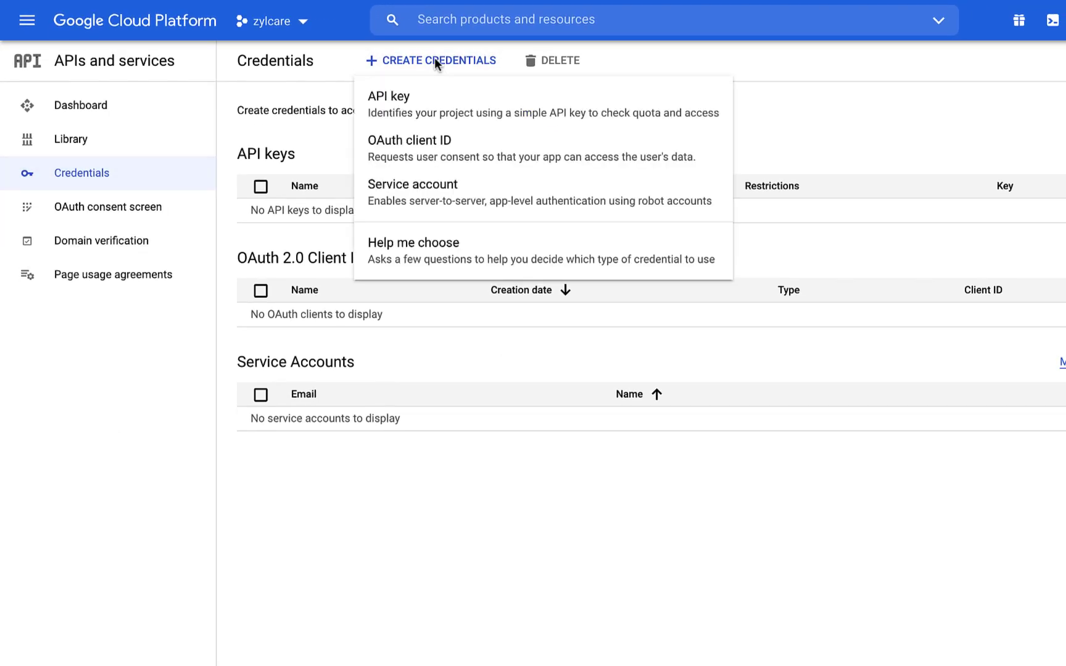
left_click(424, 158)
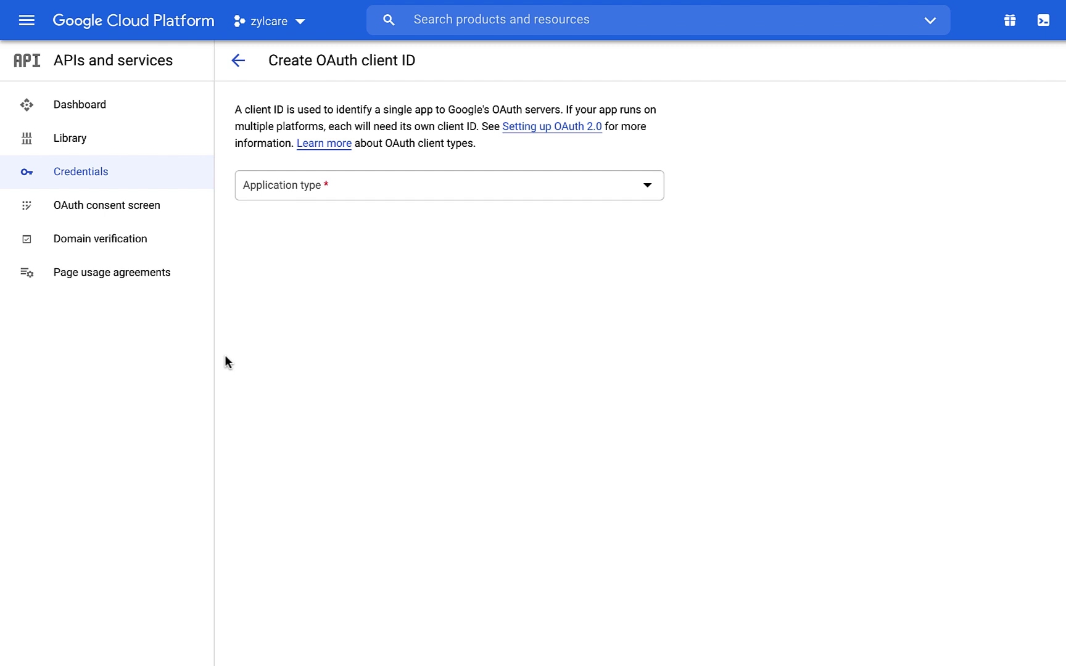
Step: Set the client's application type to Web application and add an empty redirect URI entry
left_click(350, 184)
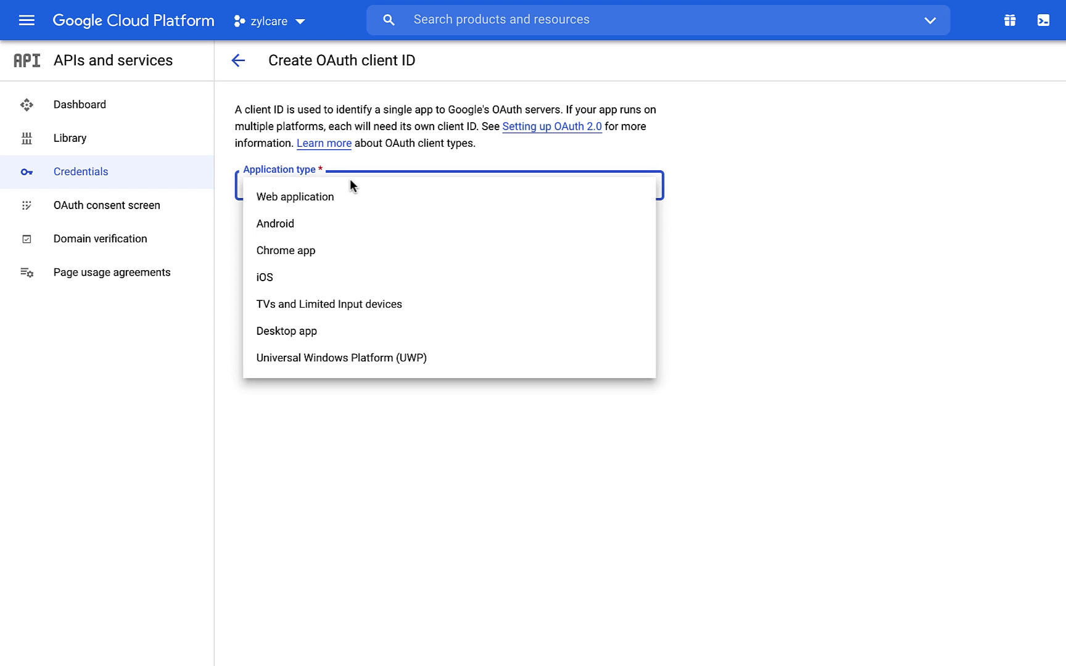
left_click(344, 198)
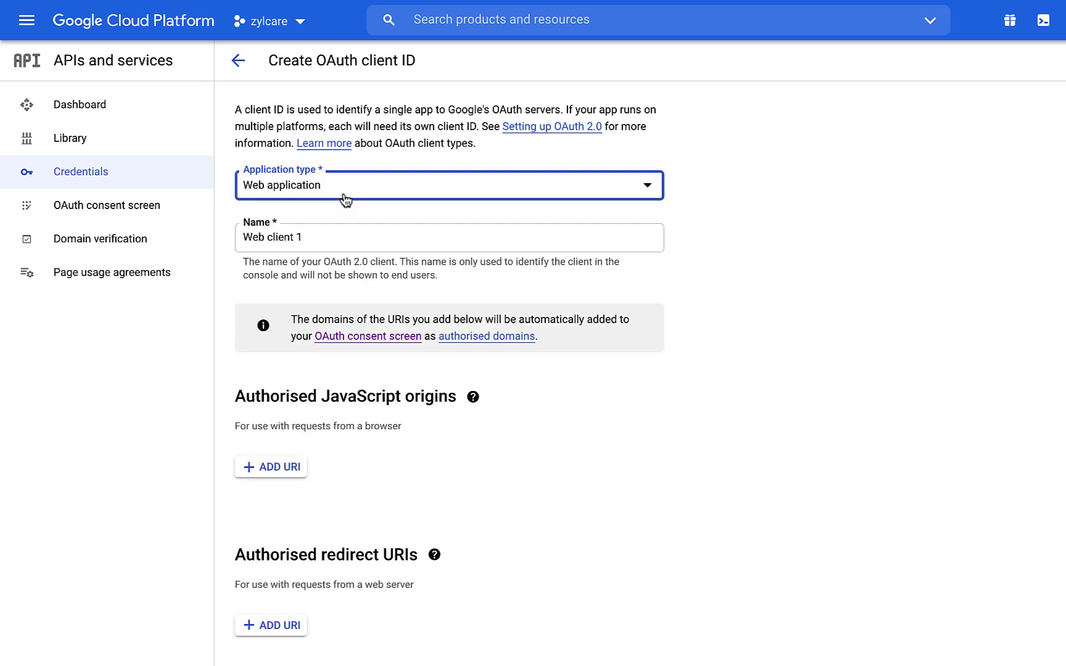
left_click(282, 626)
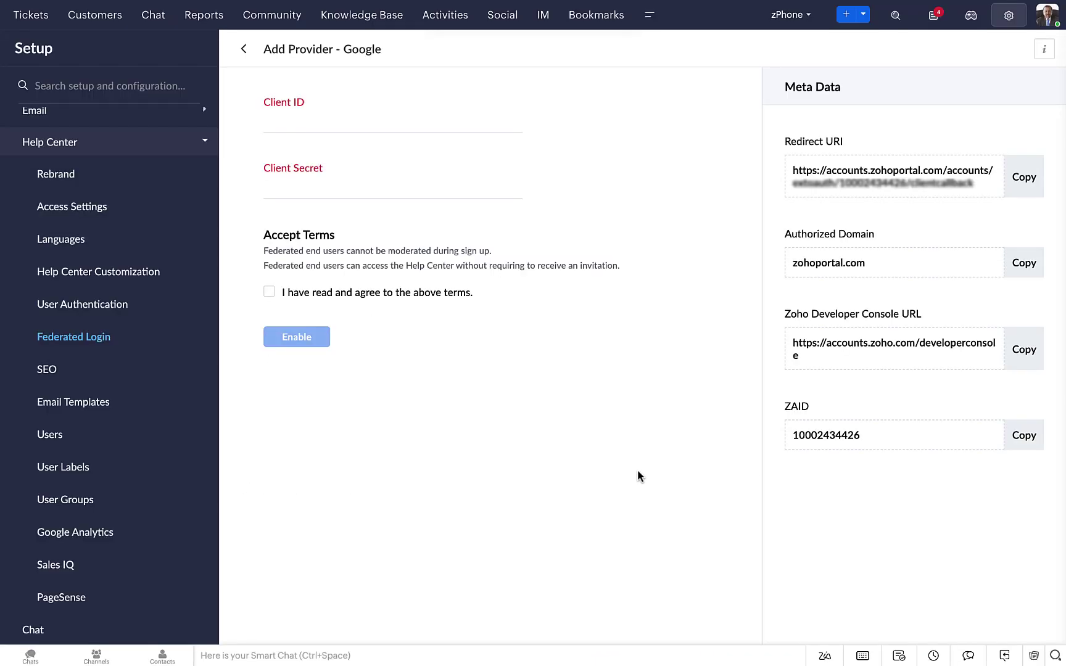
Step: Paste Zoho Desk's Redirect URI into the Google client and create the client
left_click(1025, 179)
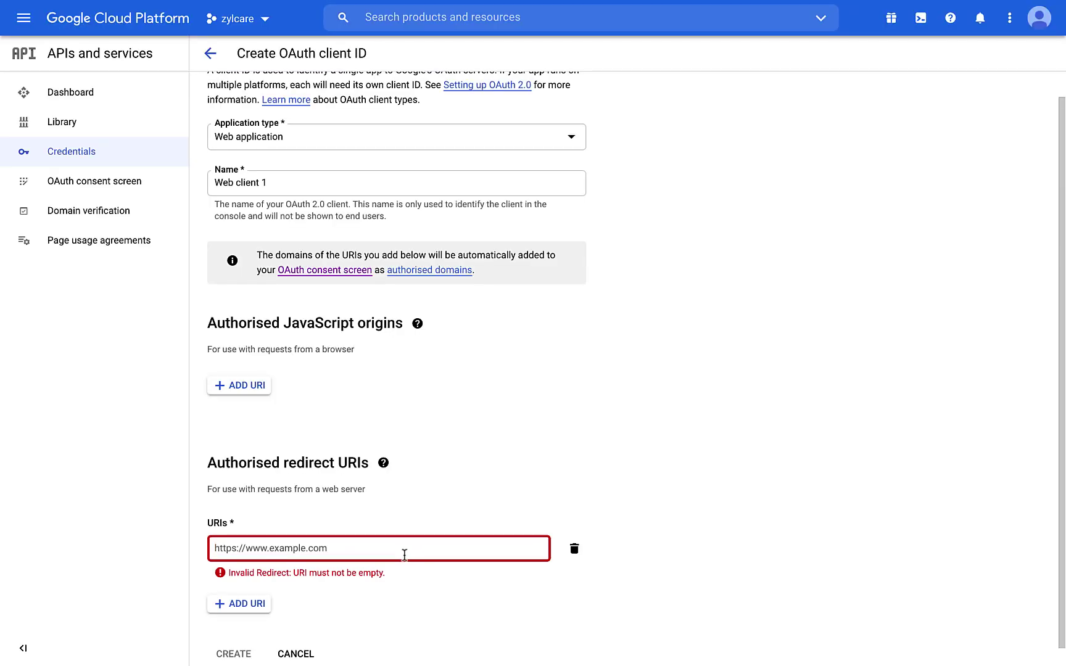
key("ctrl+v")
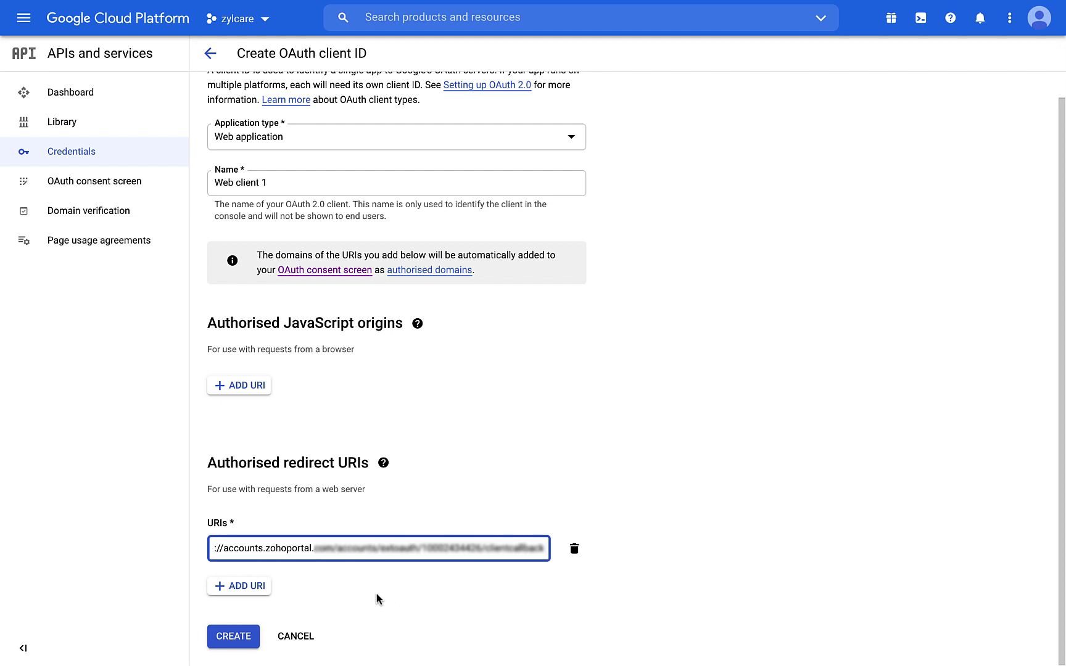
left_click(234, 637)
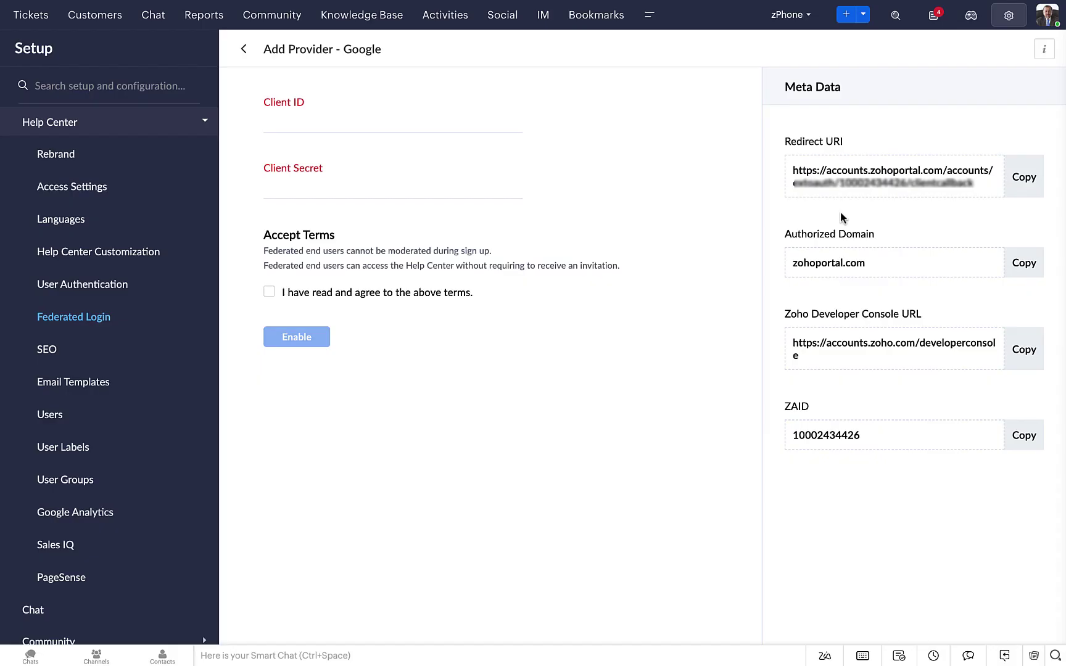
Step: Enable Google login with the pasted client ID and secret and accepted terms, then open help center Access Settings
key("ctrl+v")
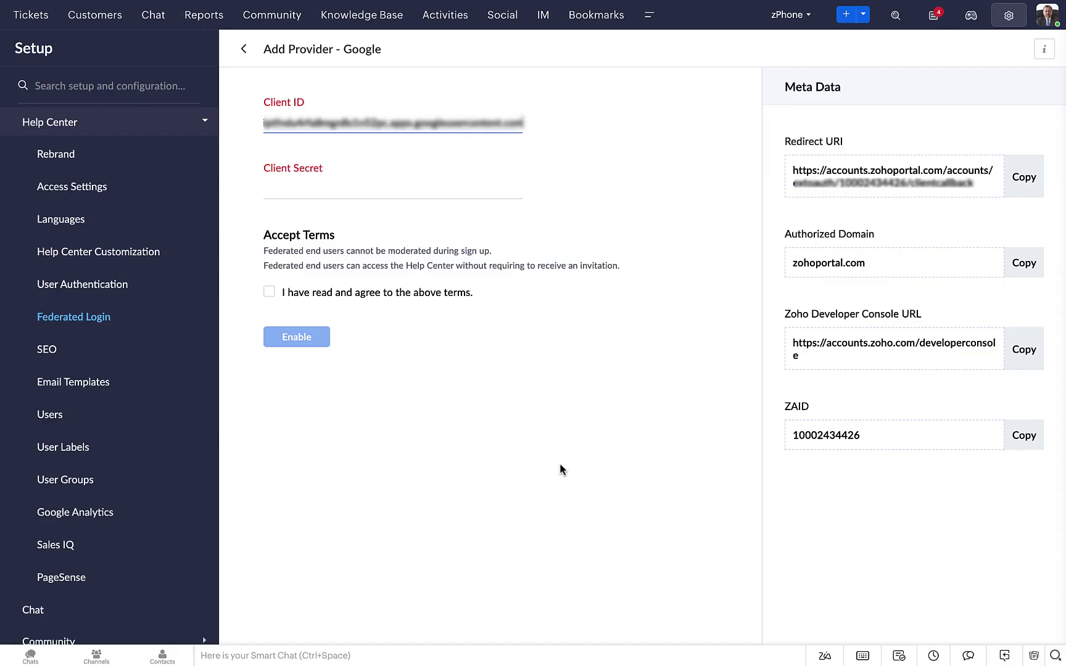
left_click(470, 189)
key("ctrl+v")
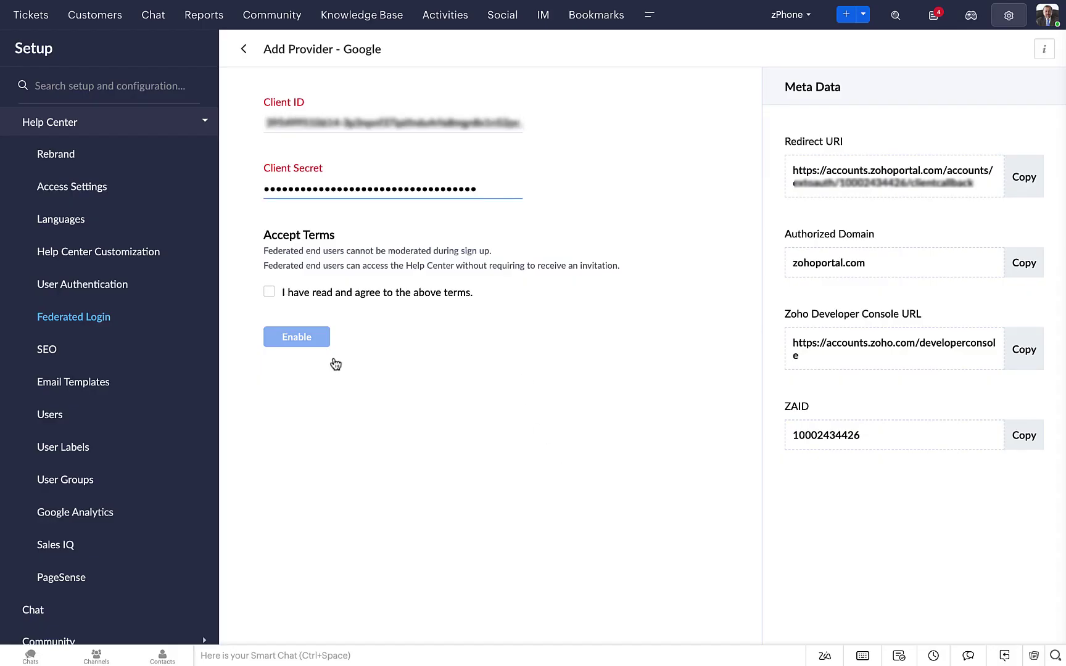
left_click(269, 292)
left_click(288, 338)
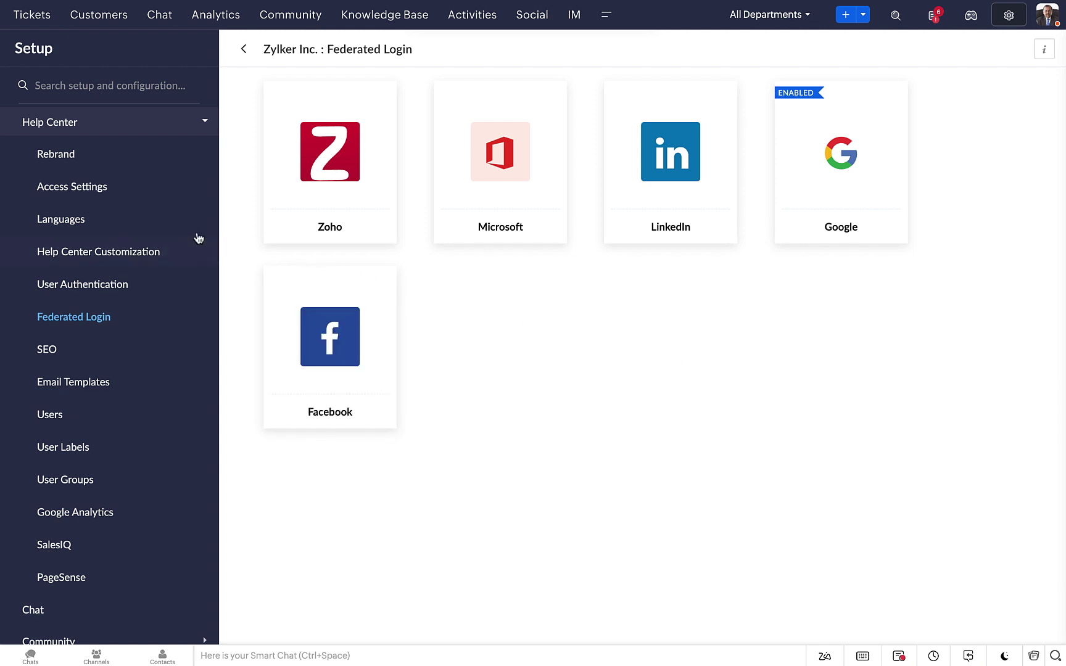
left_click(144, 192)
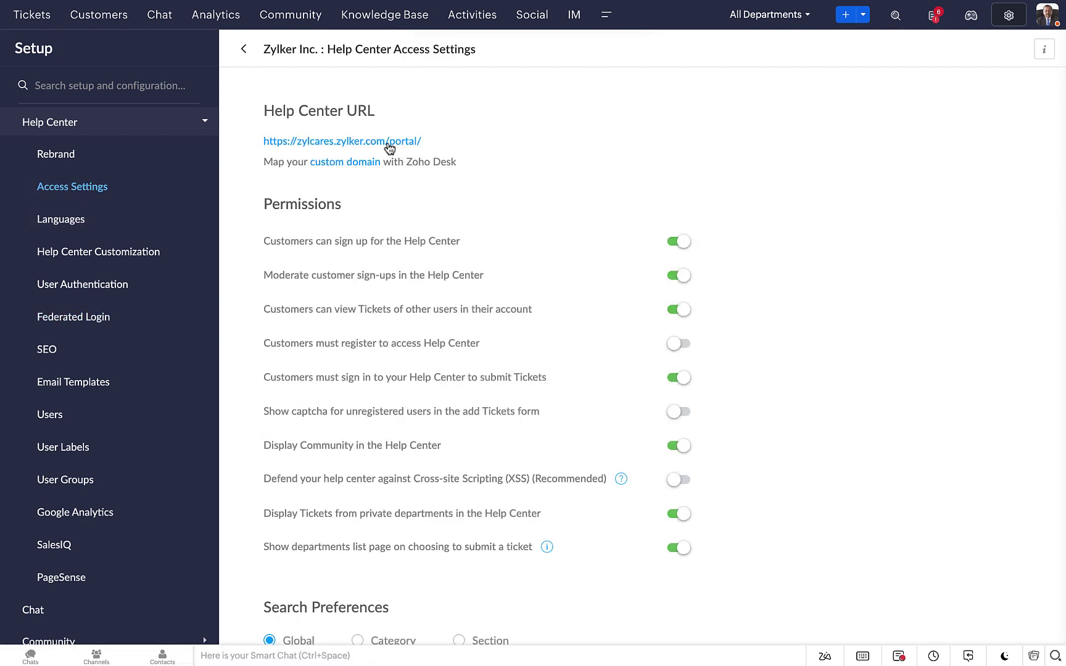
Step: Open the Zylker Inc. portal's sign-in page and choose Google under Sign In using
left_click(372, 143)
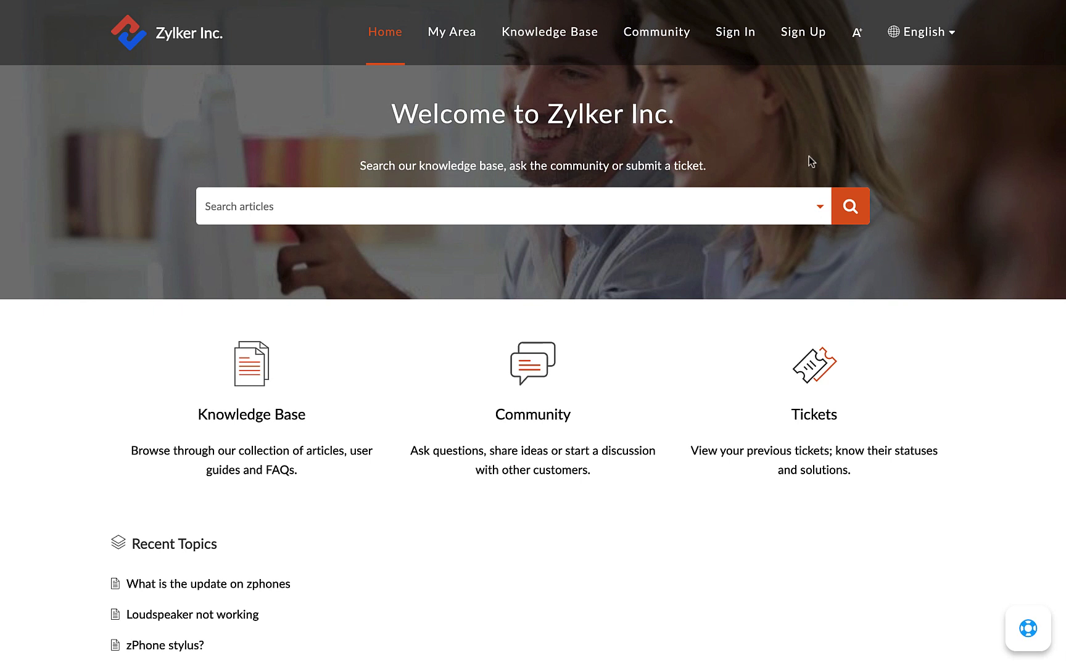
left_click(728, 34)
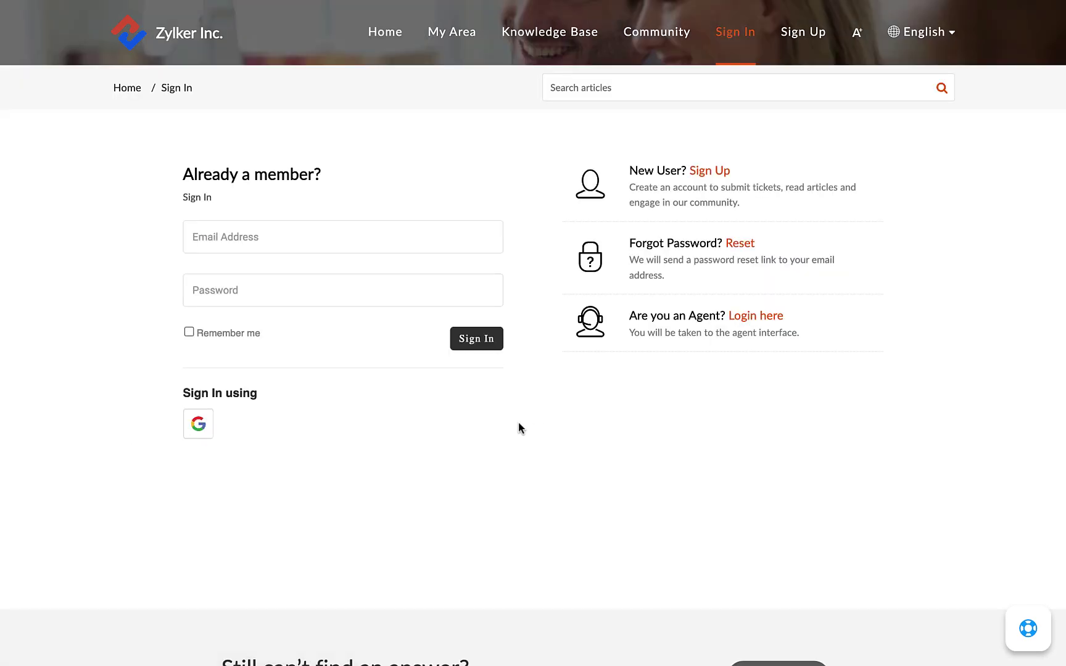
left_click(201, 430)
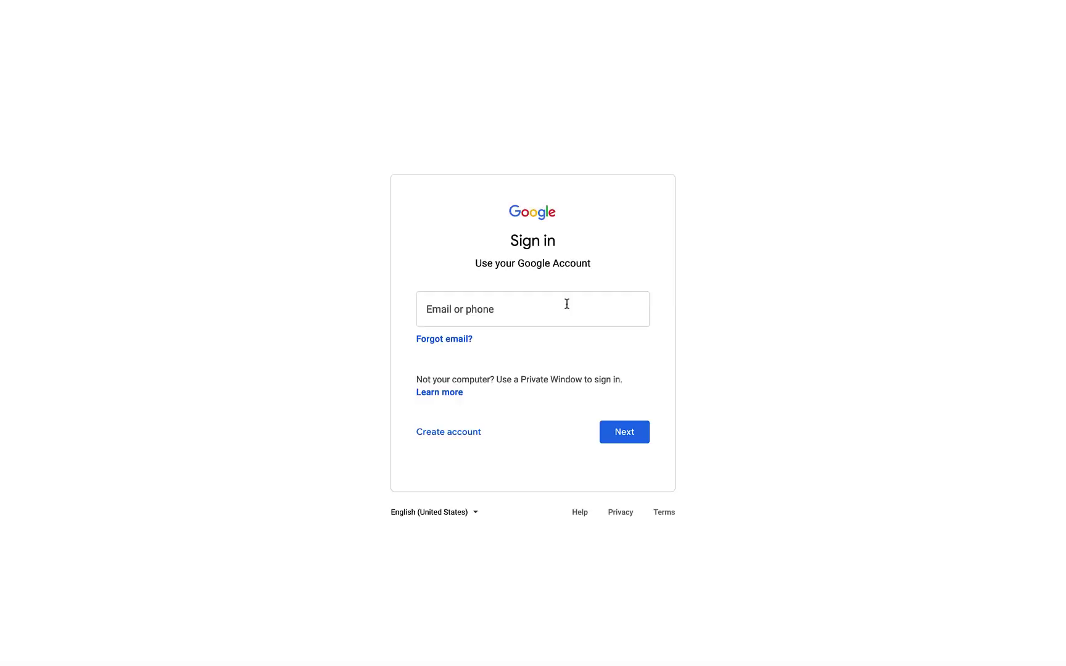
Step: Enter the Google account email and password to finish signing in to the portal
left_click(567, 304)
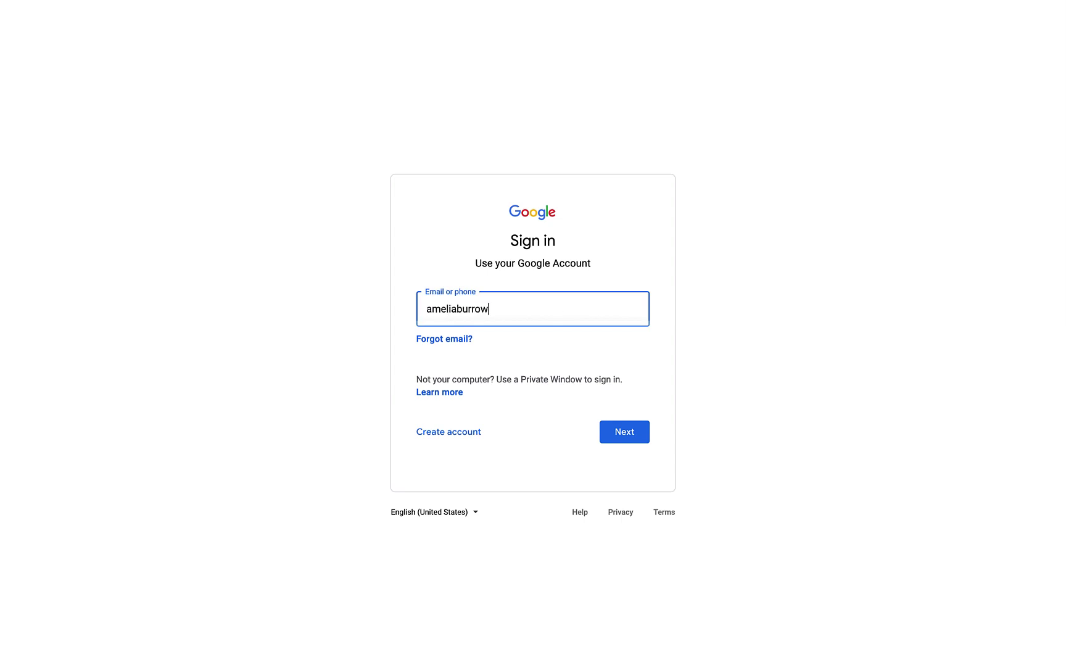
left_click(641, 440)
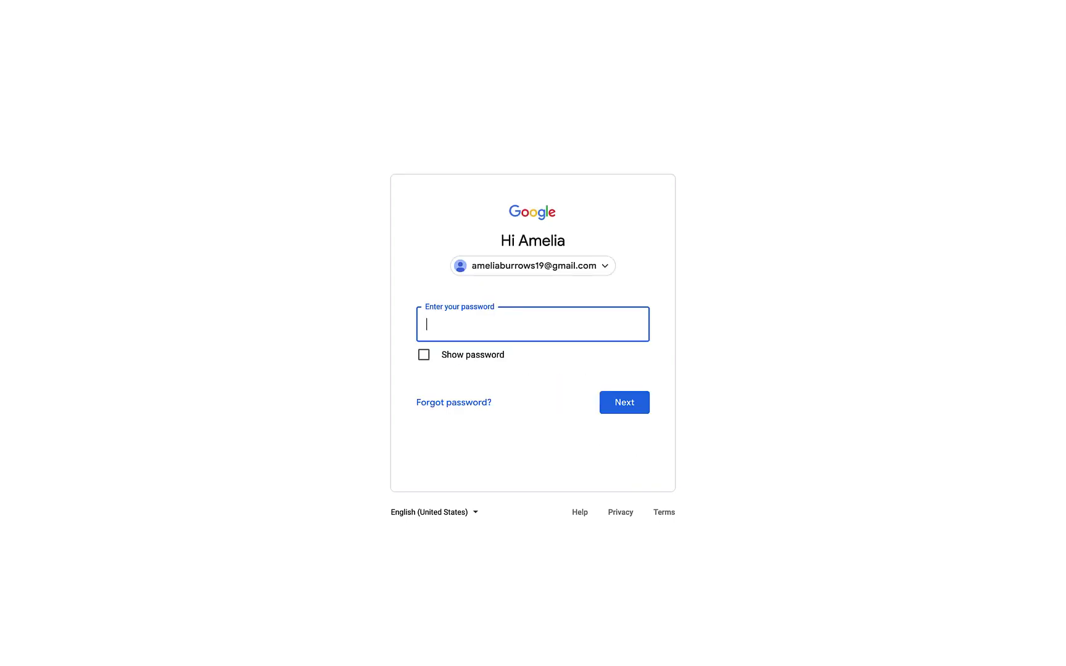
type("•••••••••••")
left_click(637, 405)
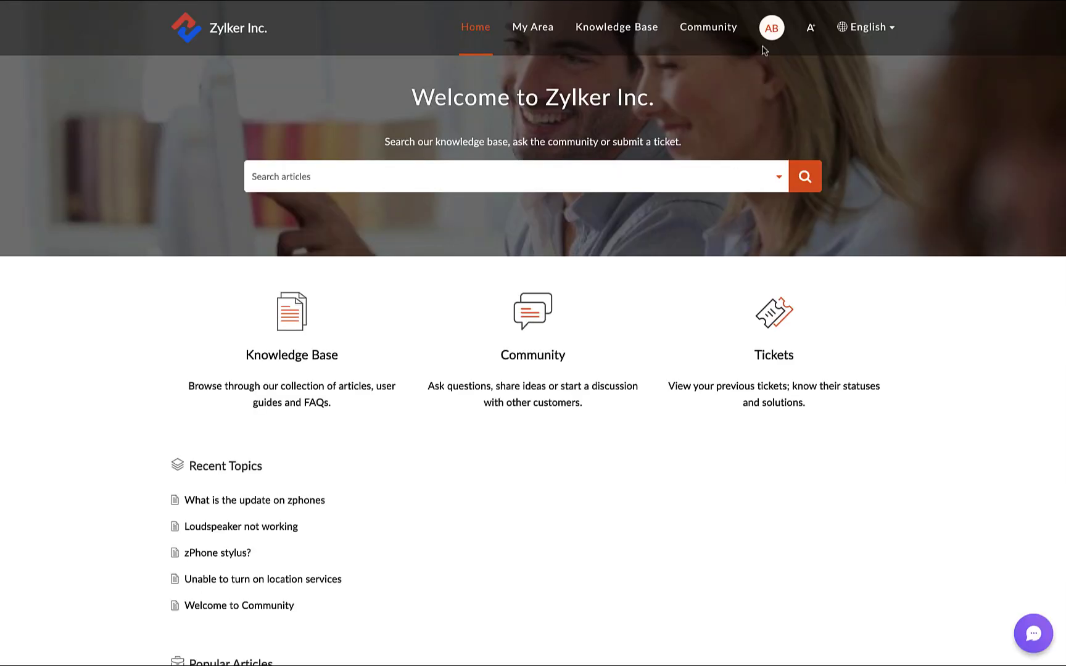